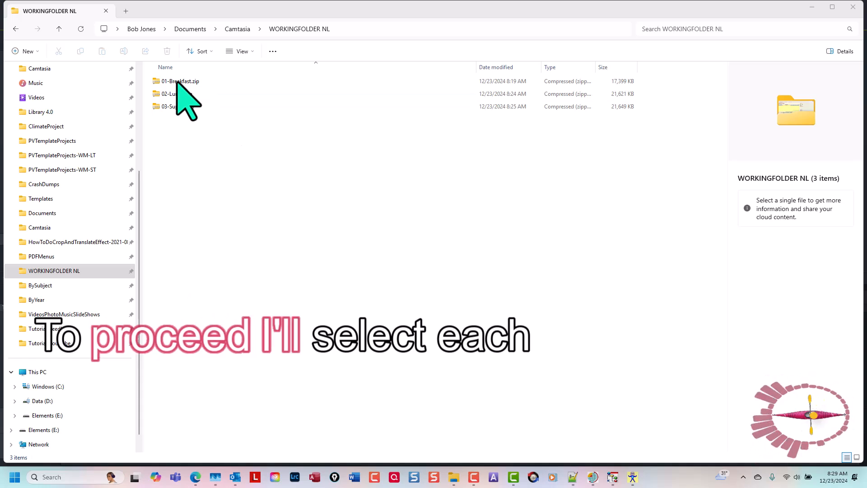
- Import the zipped project 01-Breakfast.zip from WORKINGFOLDER NL into Camtasia
left_click(176, 81)
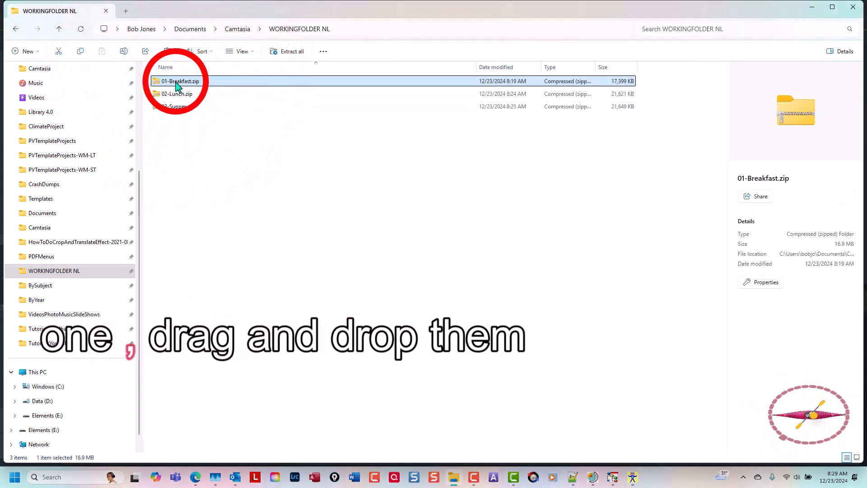
left_click(514, 474)
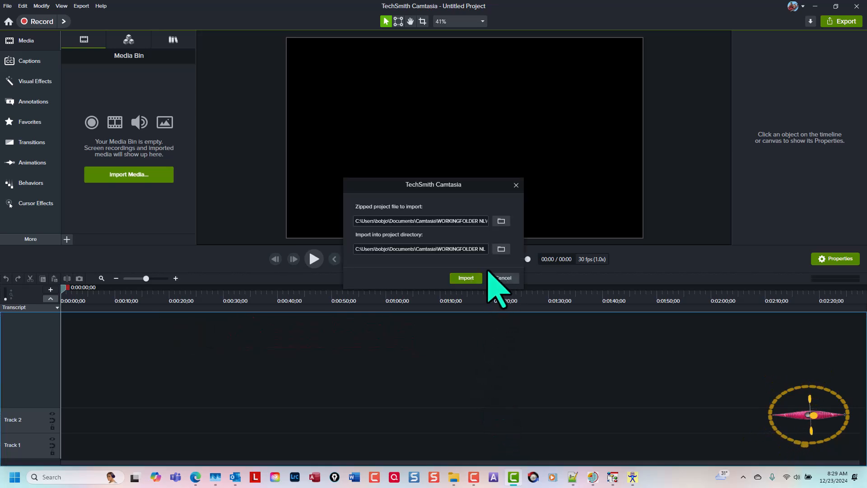
left_click(466, 277)
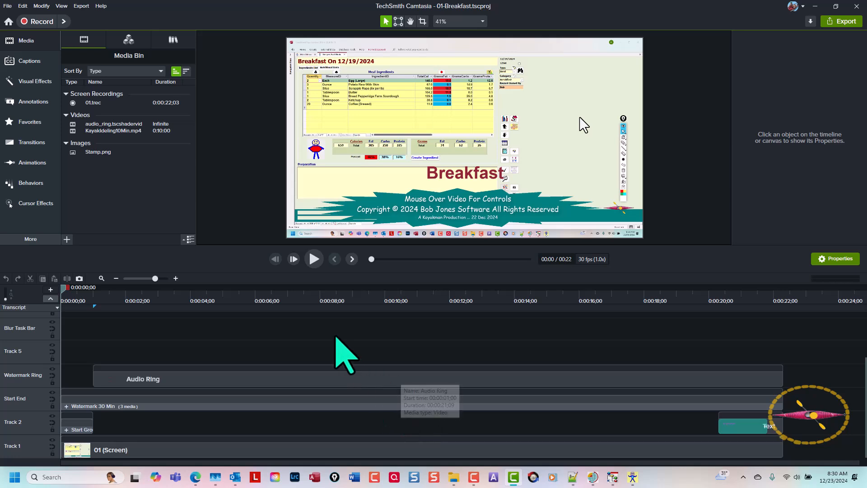
- Add all of the Breakfast project's timeline media to the _Examples library as one asset named 01, using the canvas size
left_click(320, 339)
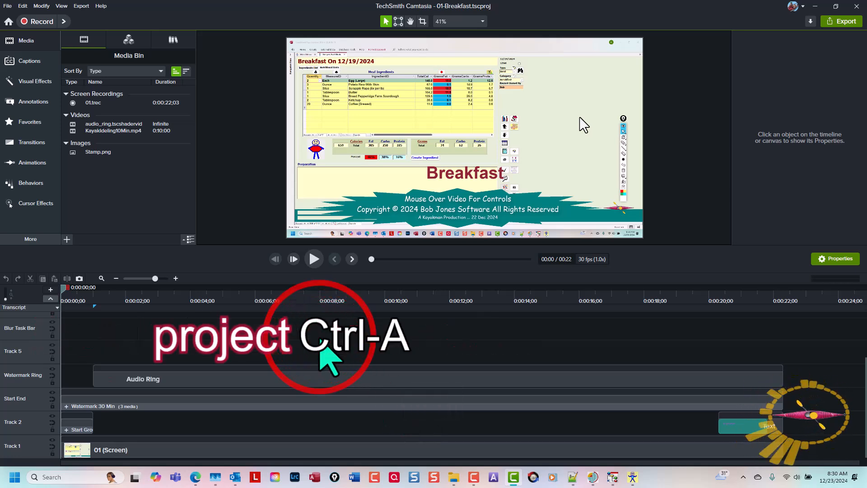
key("ctrl+a")
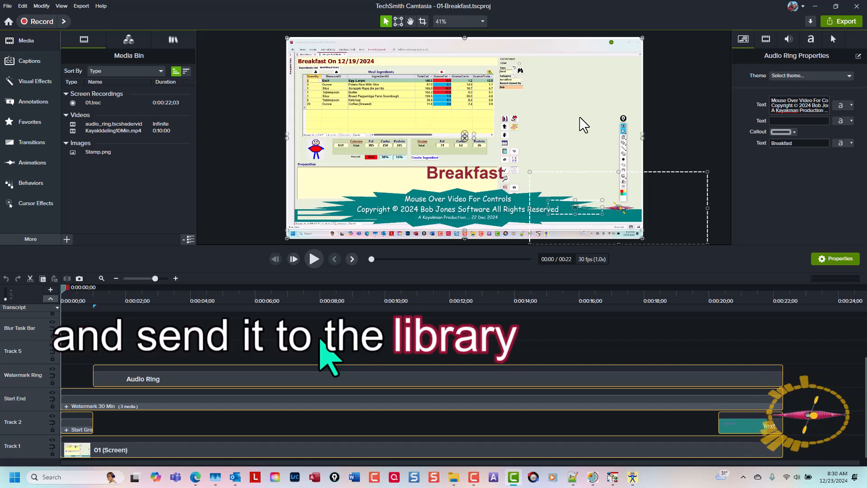
key("ctrl+shift+a")
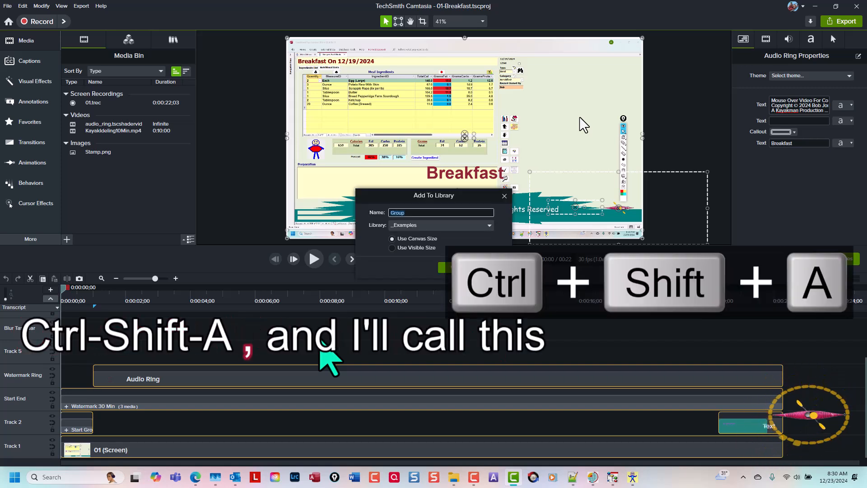
type("0")
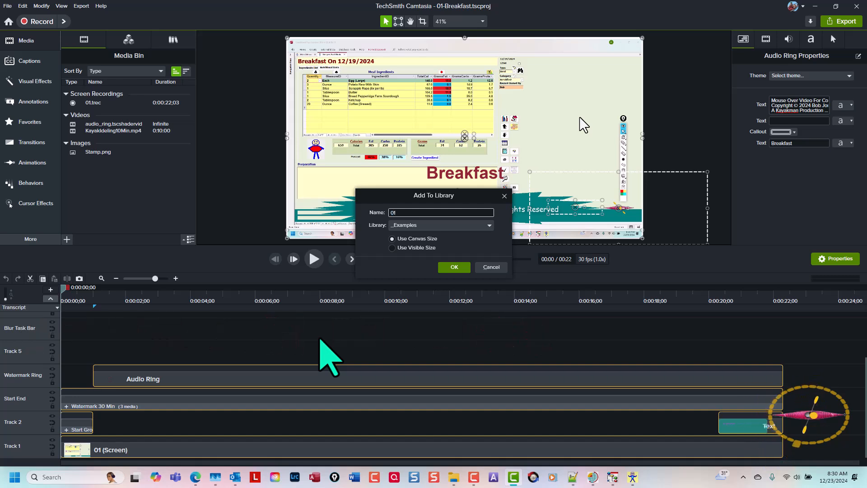
type("1")
key("Return")
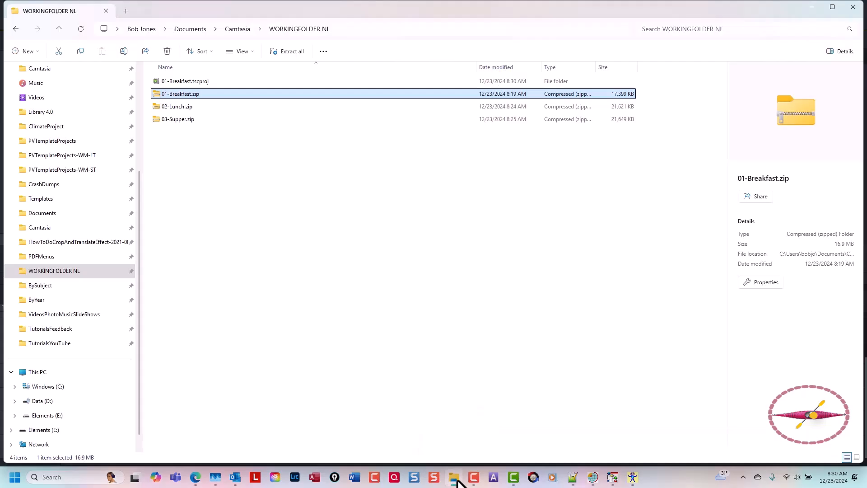
- Import 02-Lunch.zip and 03-Supper.zip in turn and add each project's whole timeline to the _Examples library as 02 and 03
left_click_drag(177, 106, 217, 212)
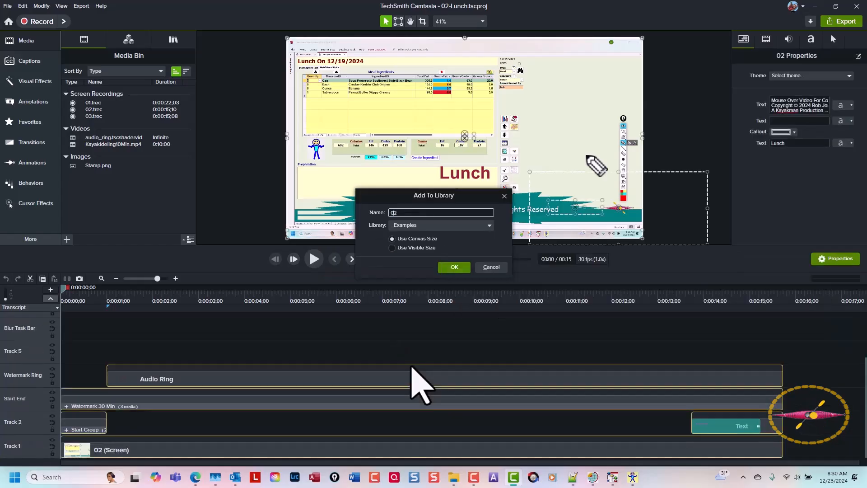
key("alt+Tab")
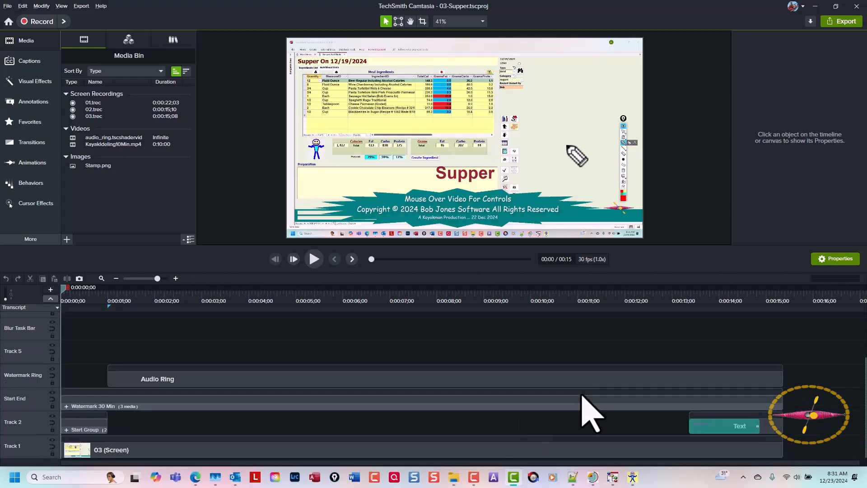
key("ctrl+shift+a")
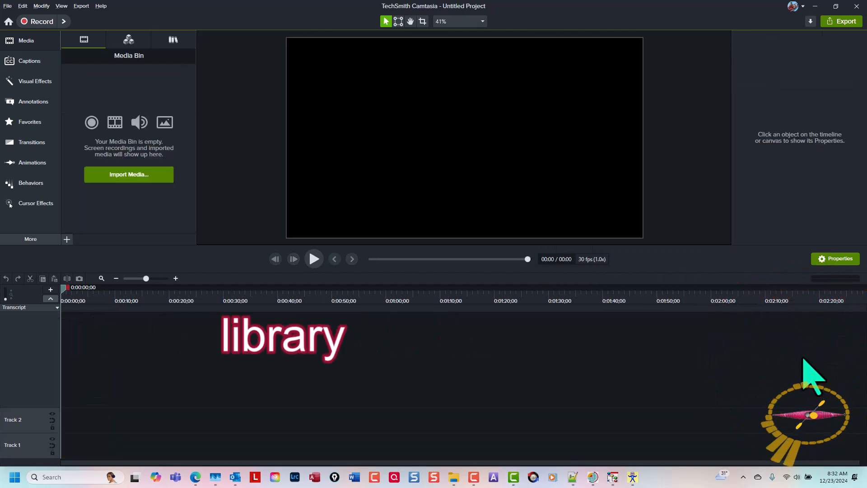
- Add the library assets 01, 02 and 03 together to the new project's timeline at the playhead
key("r")
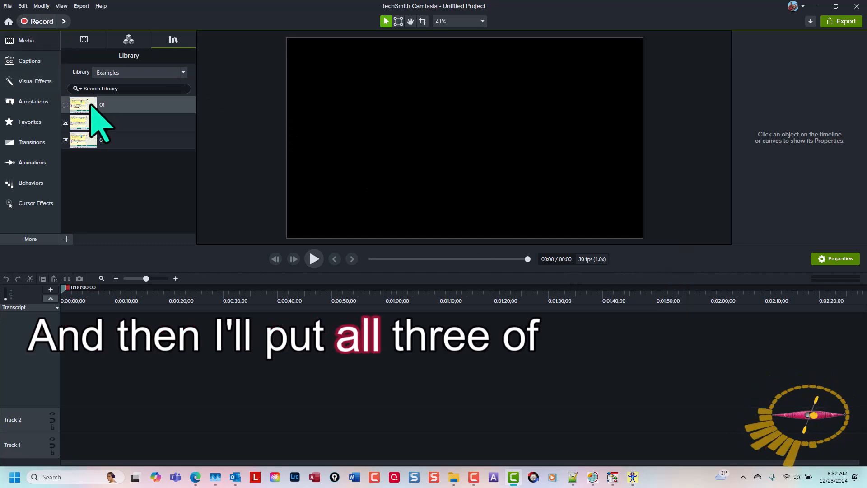
key("shift+Down")
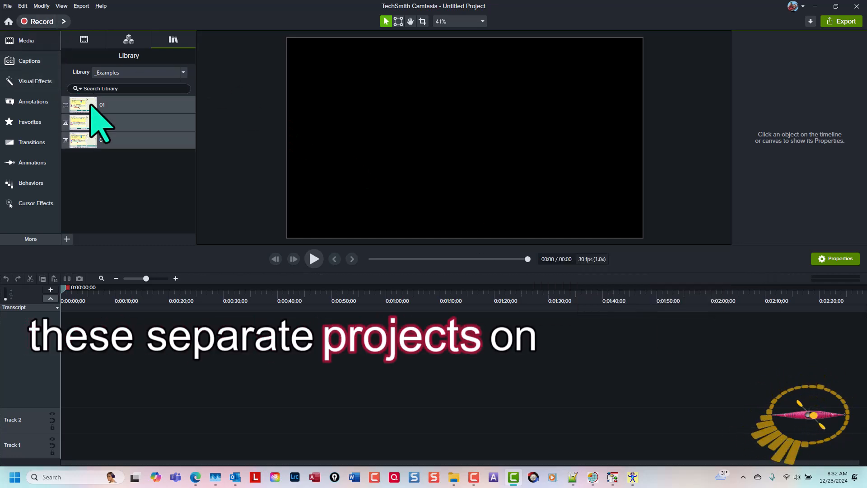
right_click(91, 106)
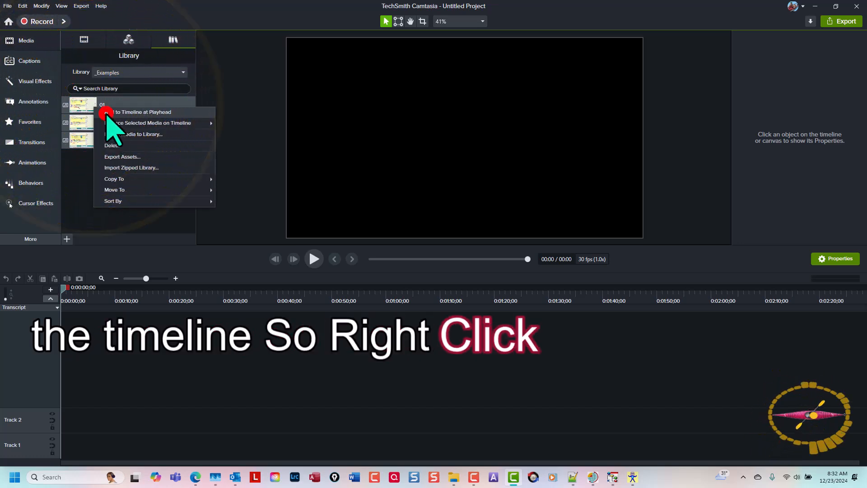
left_click(107, 112)
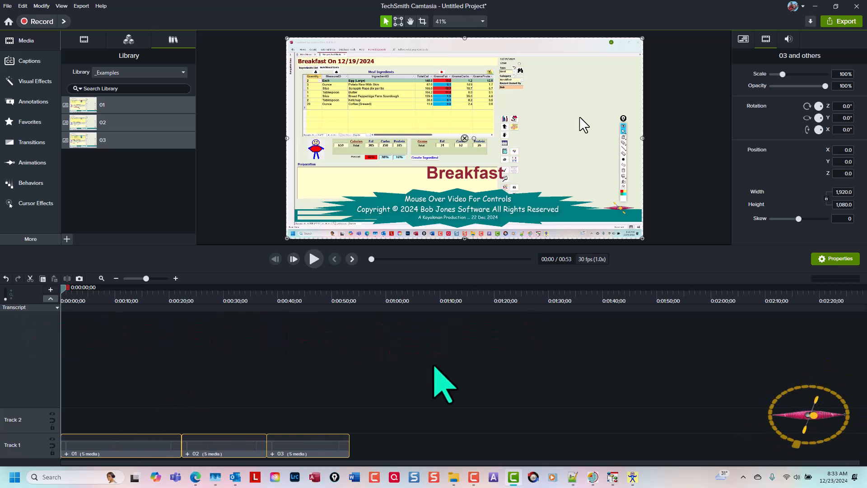
- Add a caption reading Breakfast at the start of the timeline above group 01
key("shift+c")
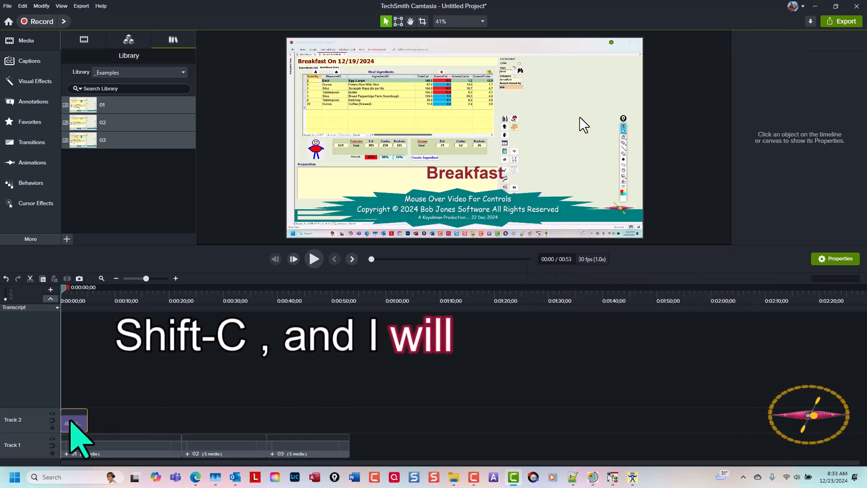
left_click(72, 422)
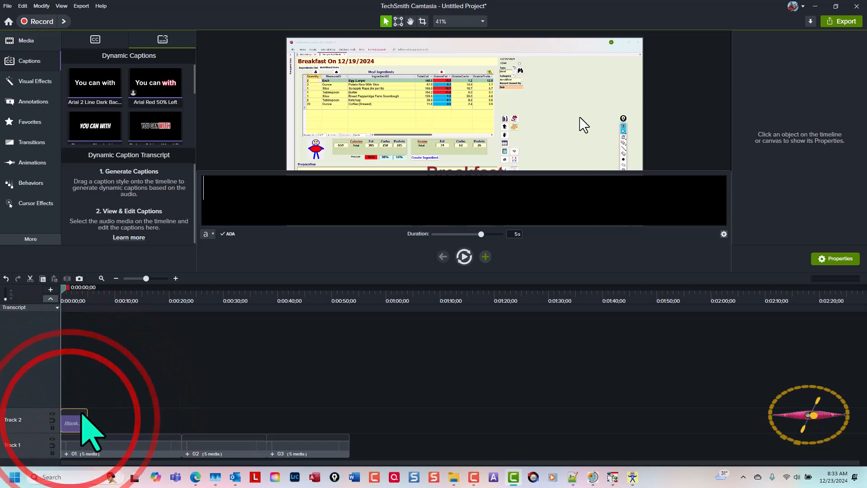
type("Breakfast")
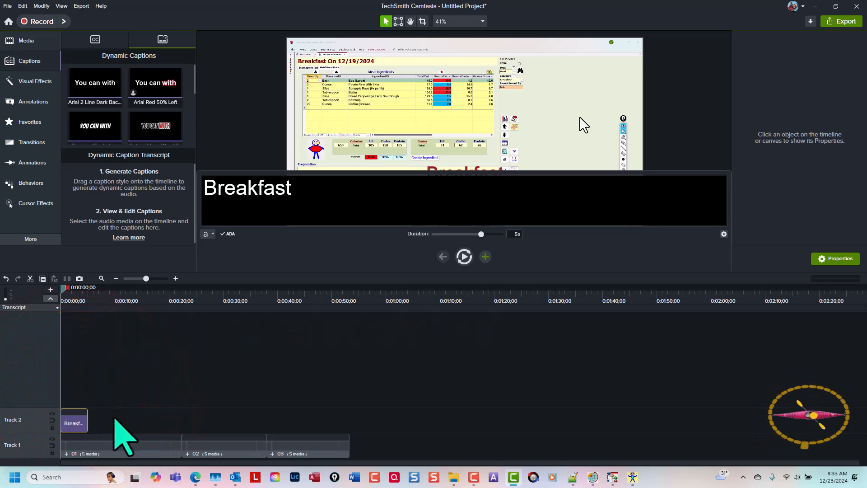
- Add a Lunch caption at the start of group 02 and a Supper caption at the start of group 03
left_click(209, 452)
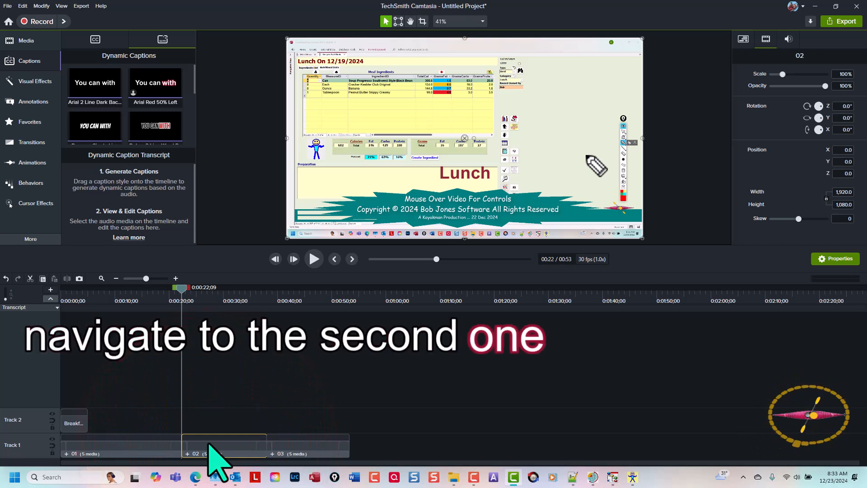
key("shift+c")
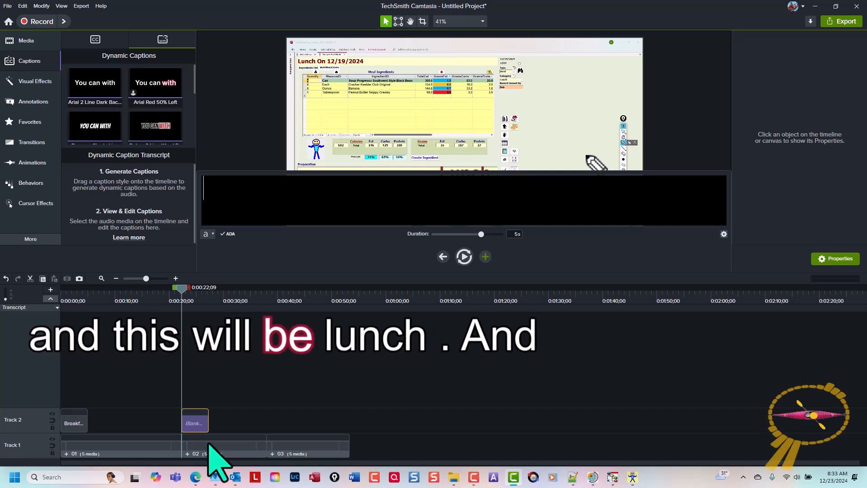
left_click(281, 449)
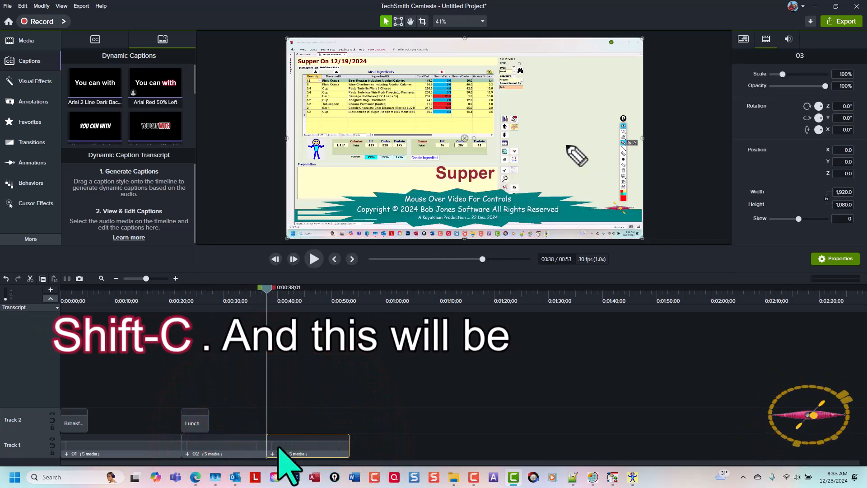
key("shift+c")
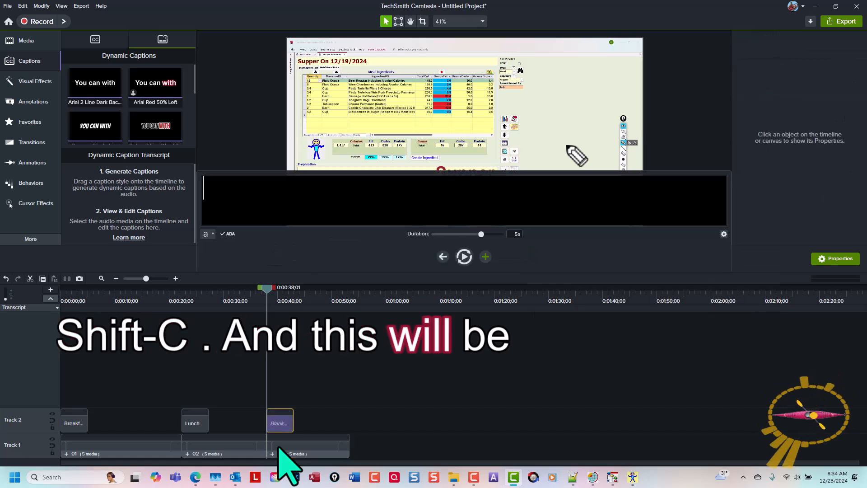
type("Supper")
left_click(340, 396)
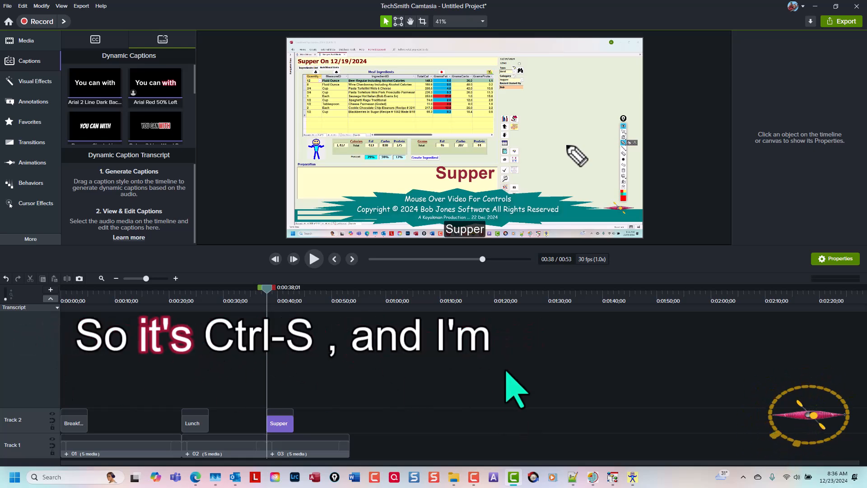
- Save the combined project as Example in WORKINGFOLDER NL as a standalone project
key("ctrl+s")
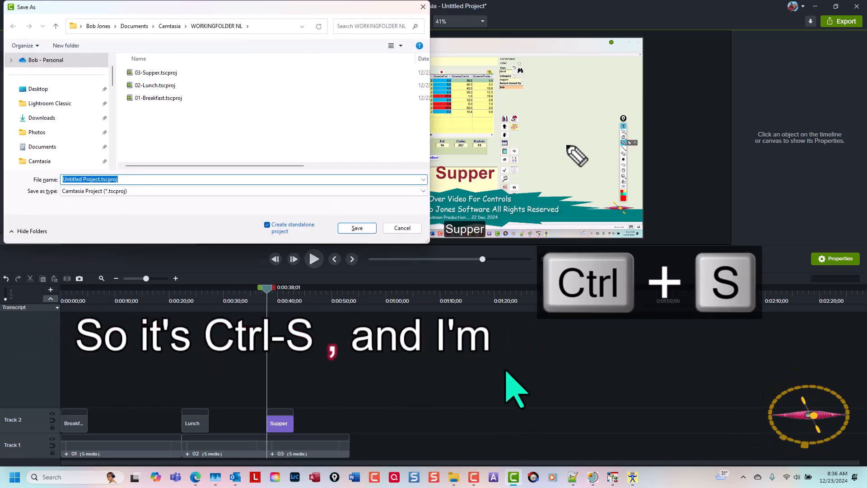
type("Example")
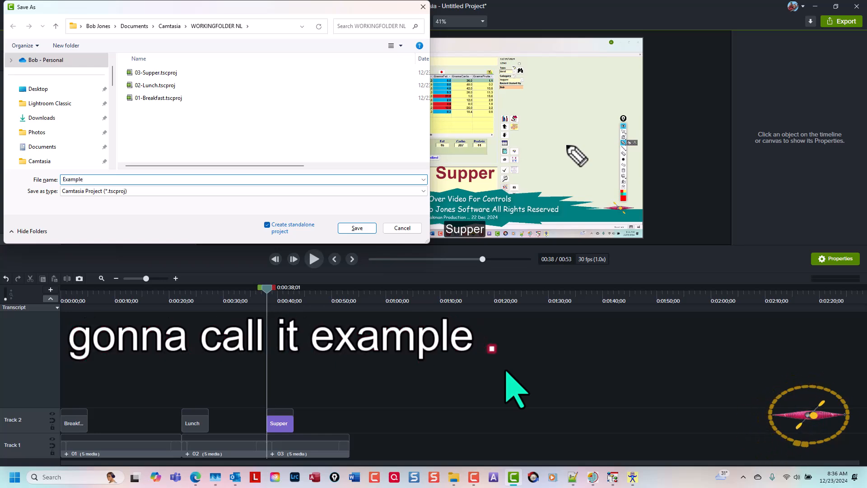
key("Return")
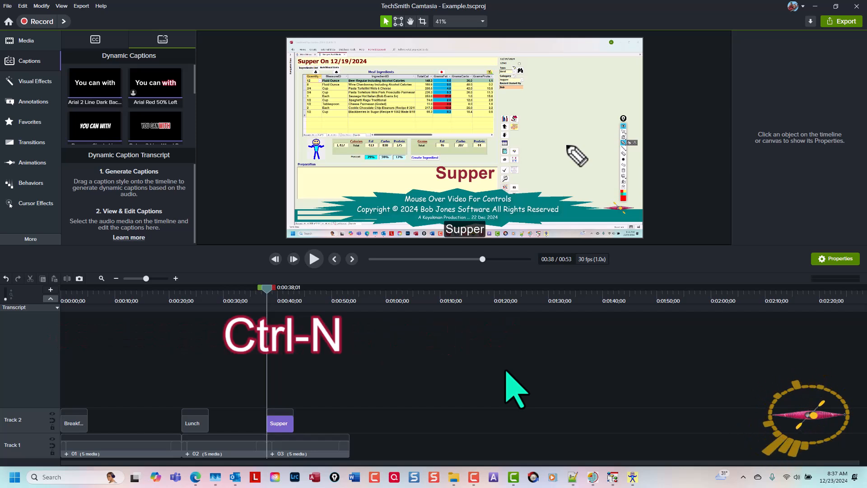
- Create a new project from the template Master 2024-12-22 No Placeholders
key("ctrl+n")
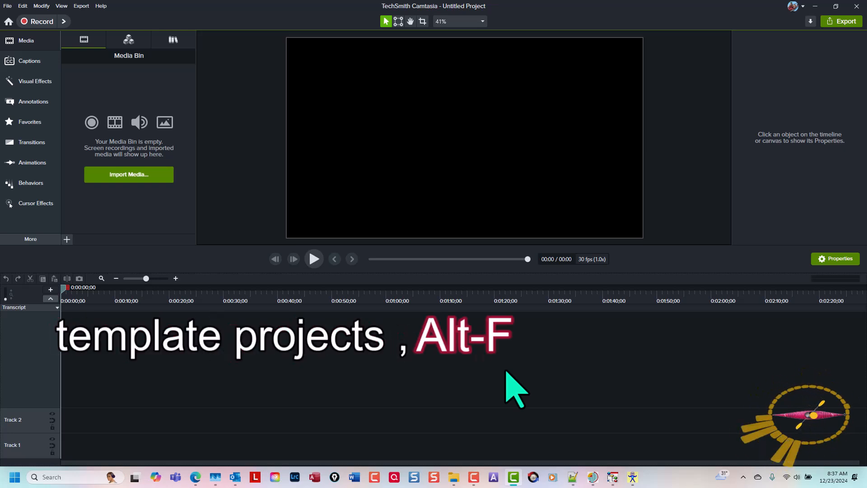
key("alt+f")
key("Down")
key("Return")
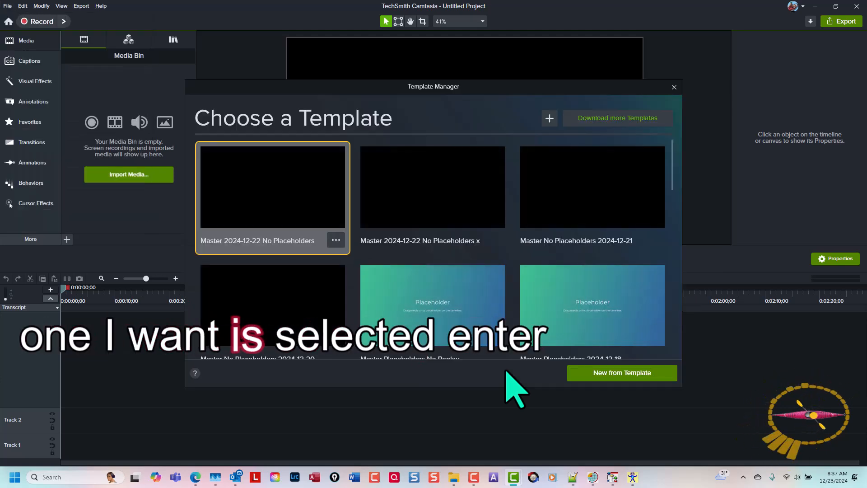
key("Return")
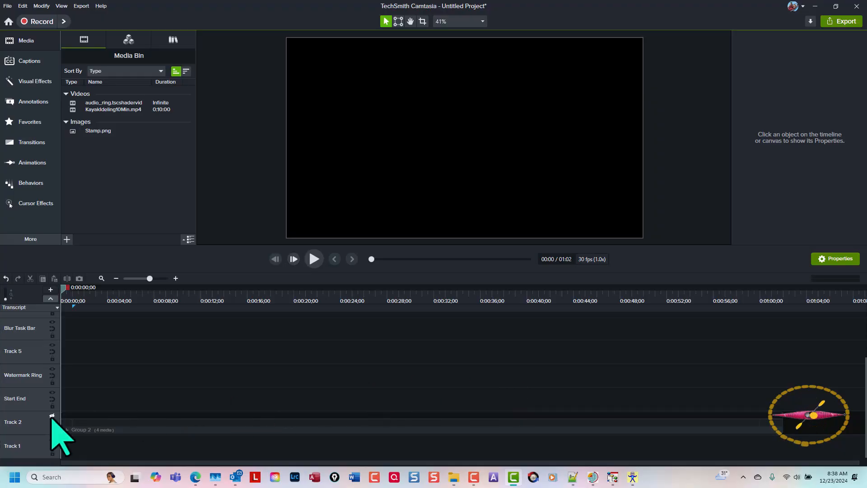
- Make Track 2 visible and add all timeline media to the _Examples library as Template
left_click(52, 415)
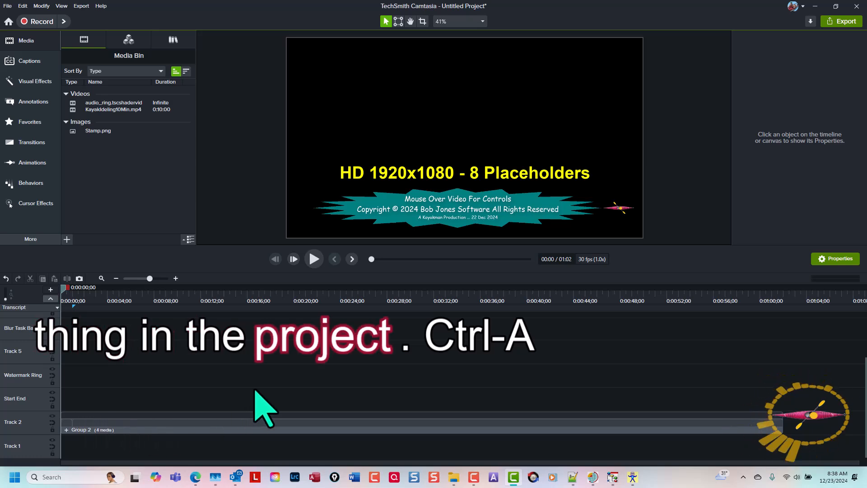
key("ctrl+a")
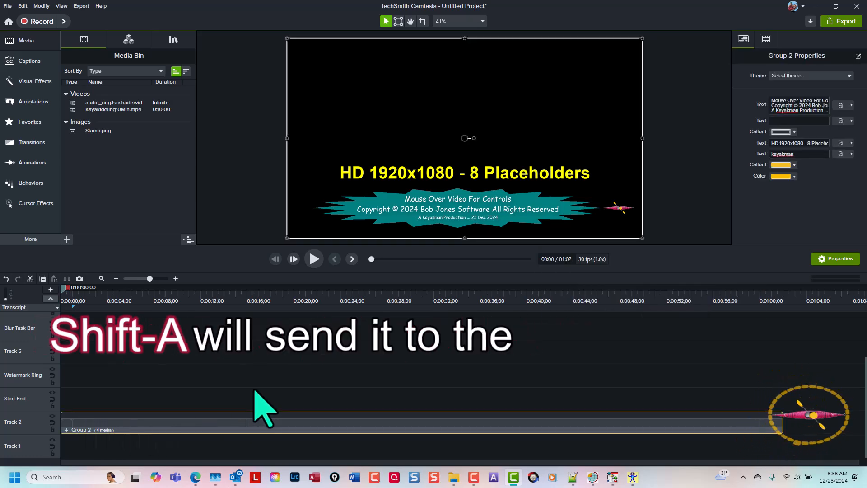
key("ctrl+shift+a")
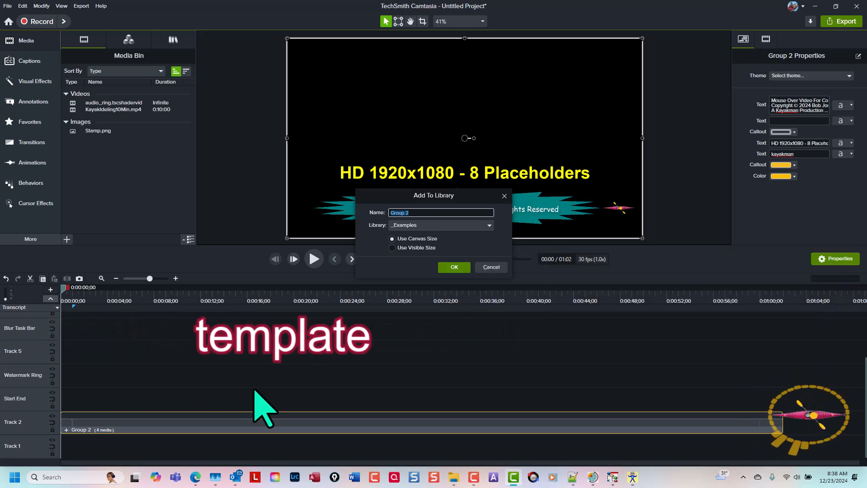
type("Template")
key("Return")
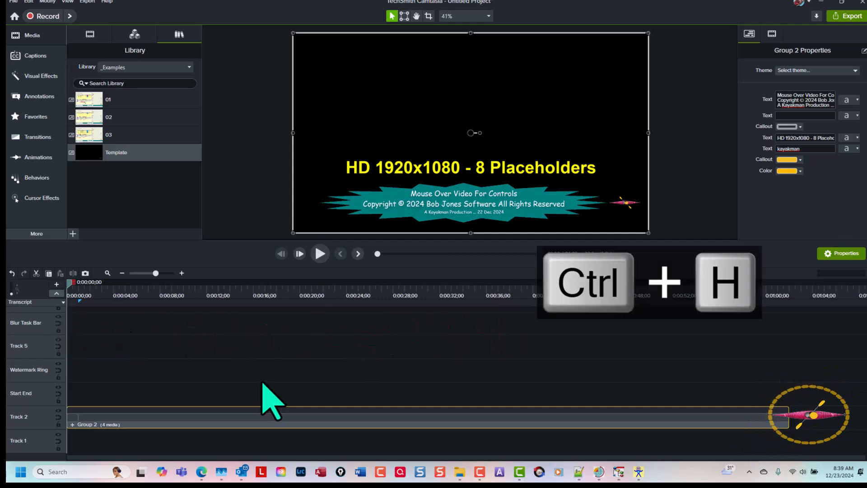
- Reopen the recent Example project without saving the untitled template project
key("ctrl+h")
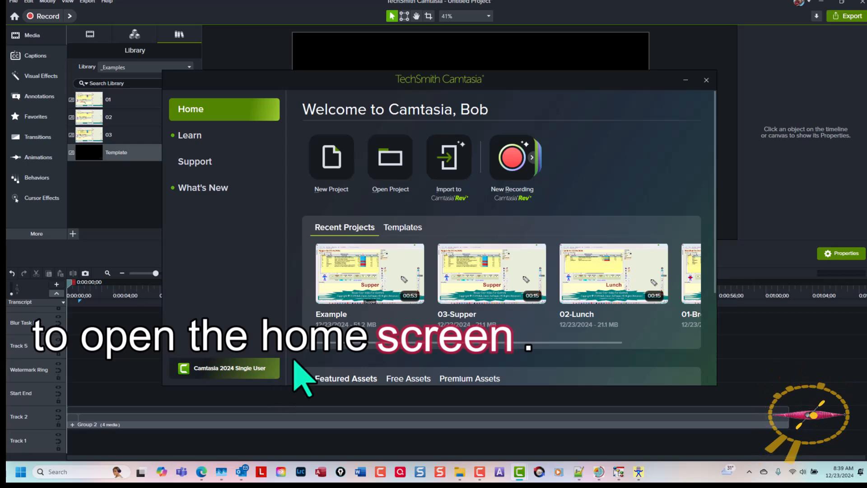
double_click(369, 273)
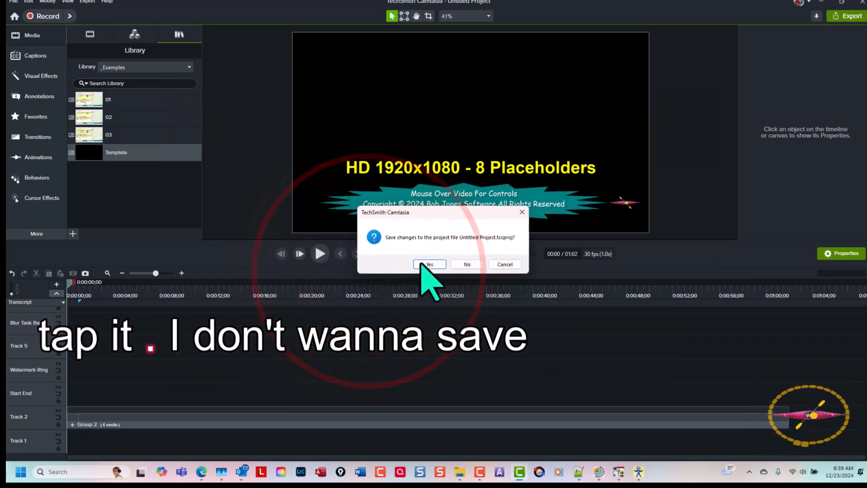
left_click(455, 266)
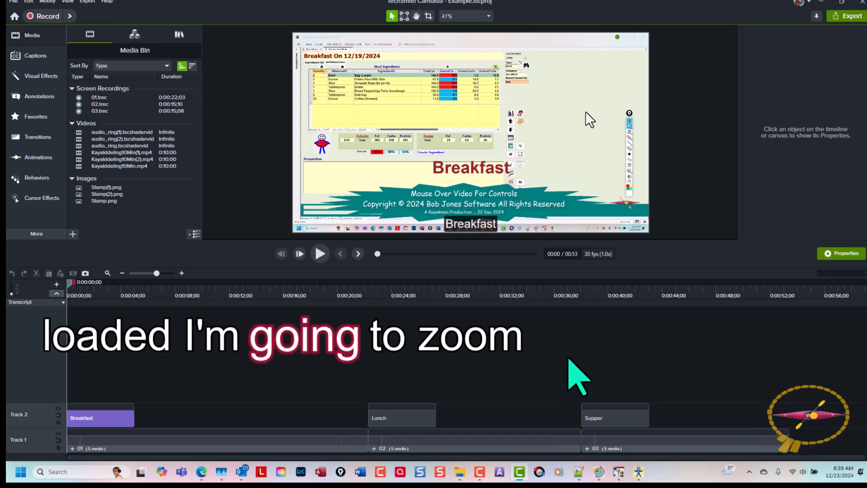
- Add the Template asset from the _Examples library to the timeline at 0:01:01;08, beyond group 03
scroll(569, 355, "down", 1)
scroll(573, 365, "down", 1)
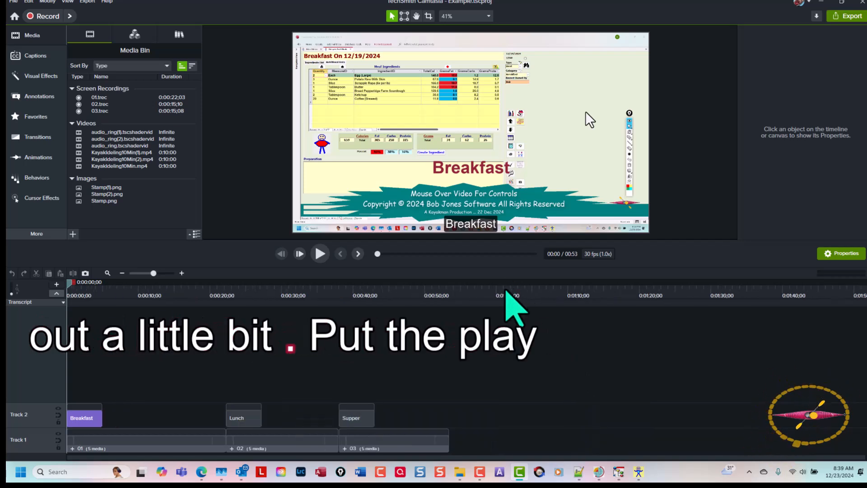
left_click(506, 291)
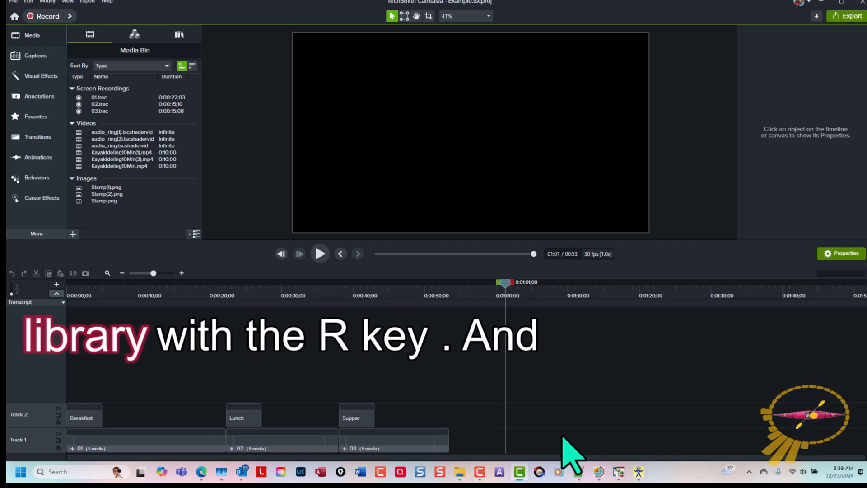
key("r")
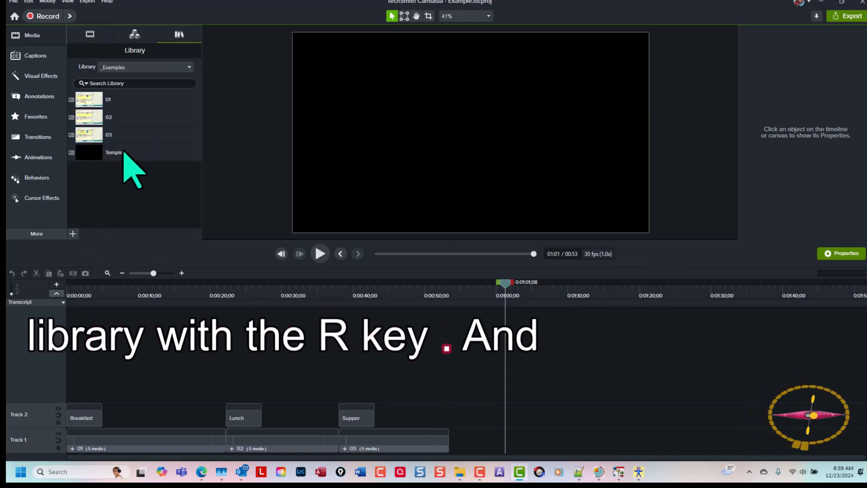
right_click(125, 153)
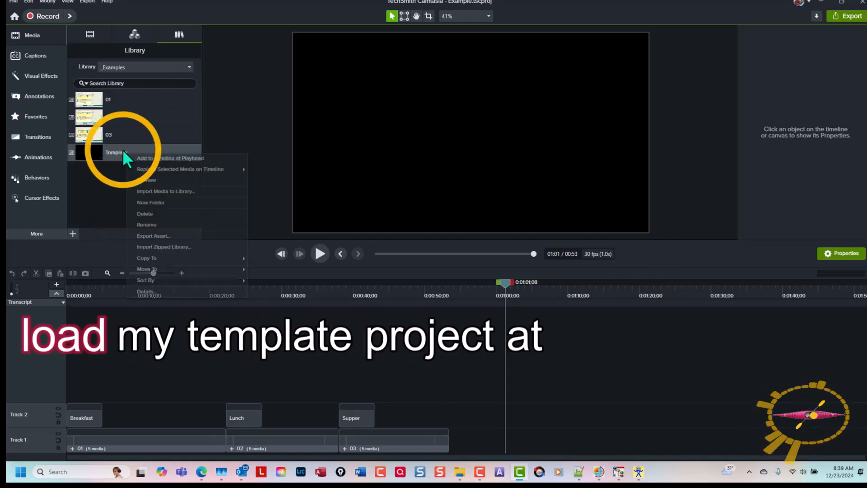
left_click(149, 158)
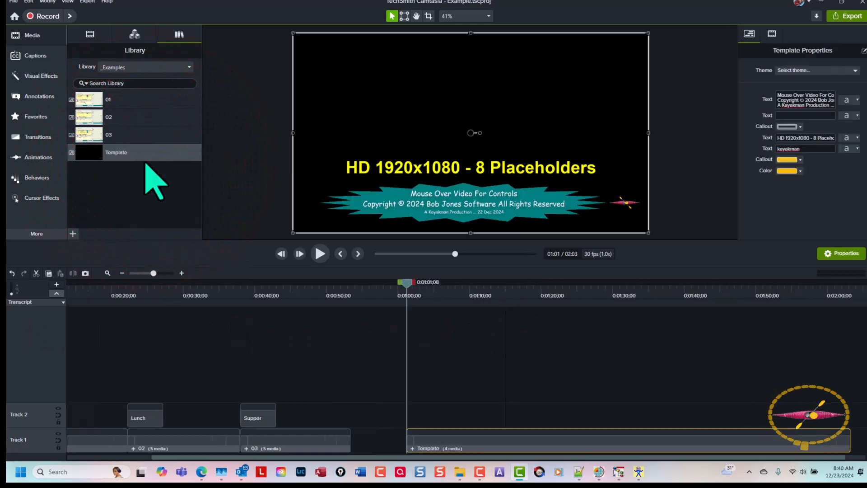
- Move the Template group up to Track 2 and ungroup it
left_click(439, 436)
left_click_drag(440, 434, 440, 430)
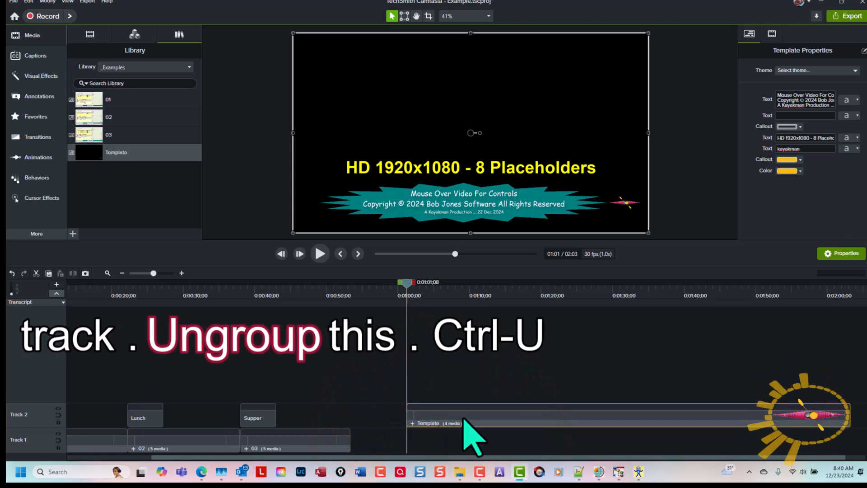
key("ctrl+u")
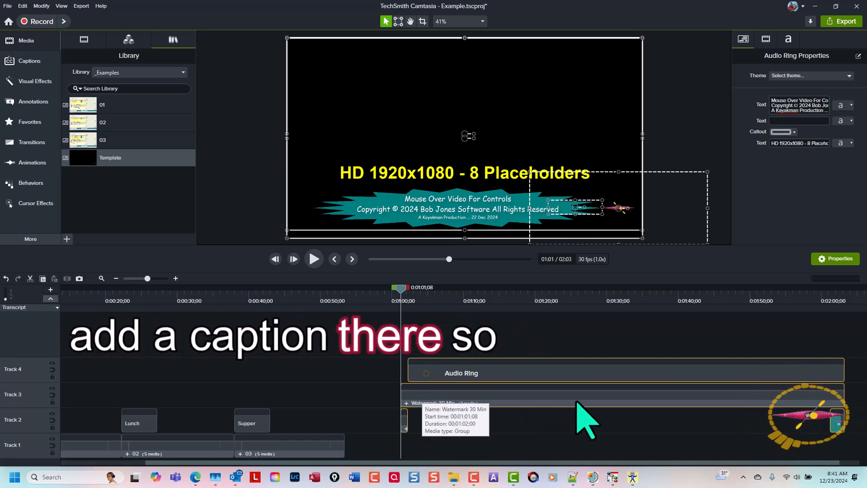
- Add a caption reading New Project at 0:01:01;08, where the template elements start
left_click(549, 440)
key("shift+c")
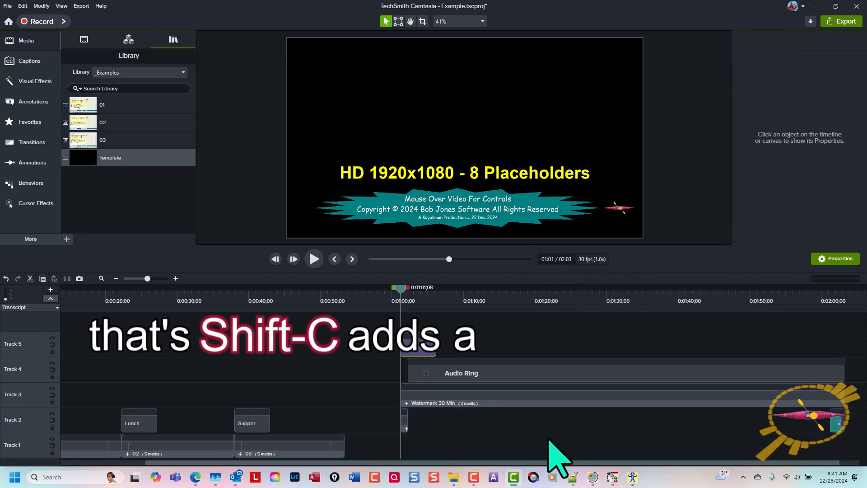
left_click(418, 346)
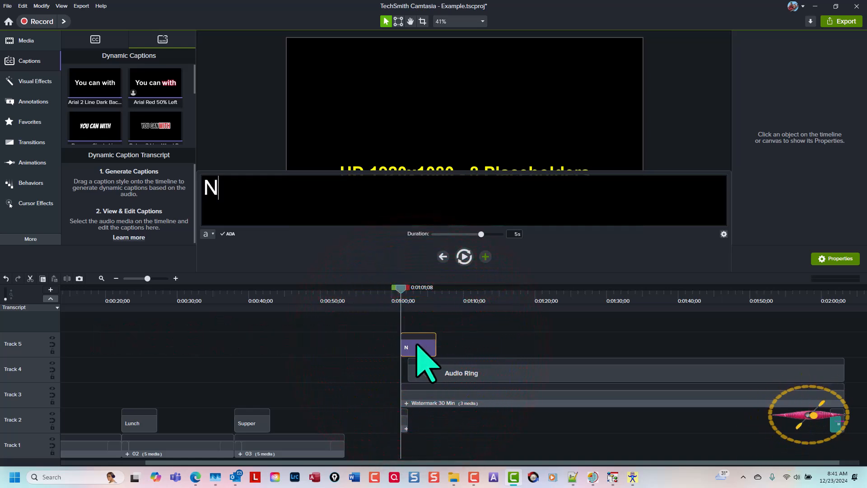
left_click(362, 338)
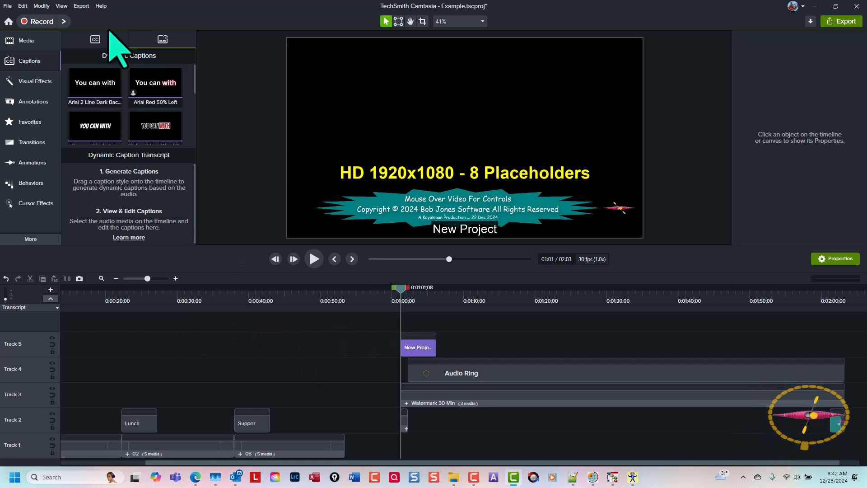
- Use the closed captions list to jump to the Lunch, Breakfast and New Project sections in turn
left_click(95, 40)
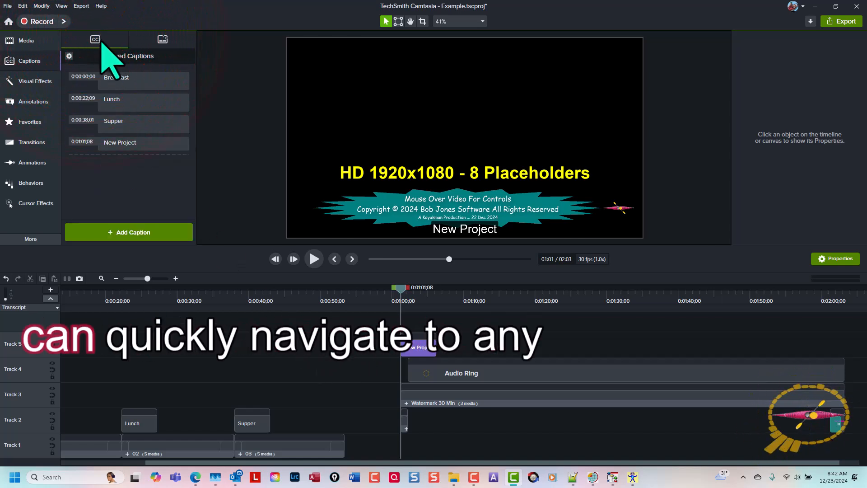
left_click(126, 100)
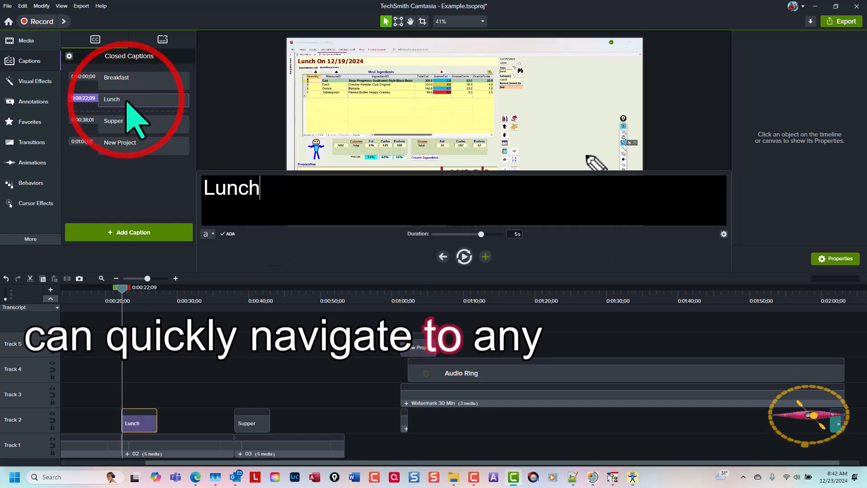
left_click(125, 76)
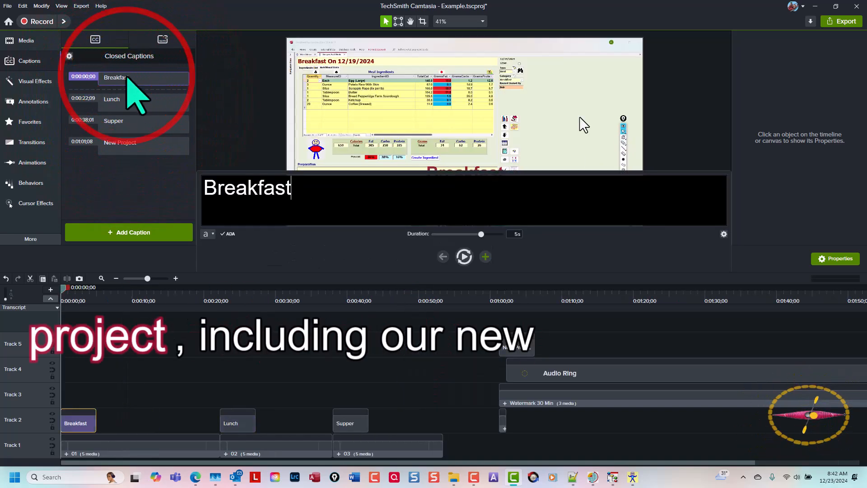
left_click(138, 150)
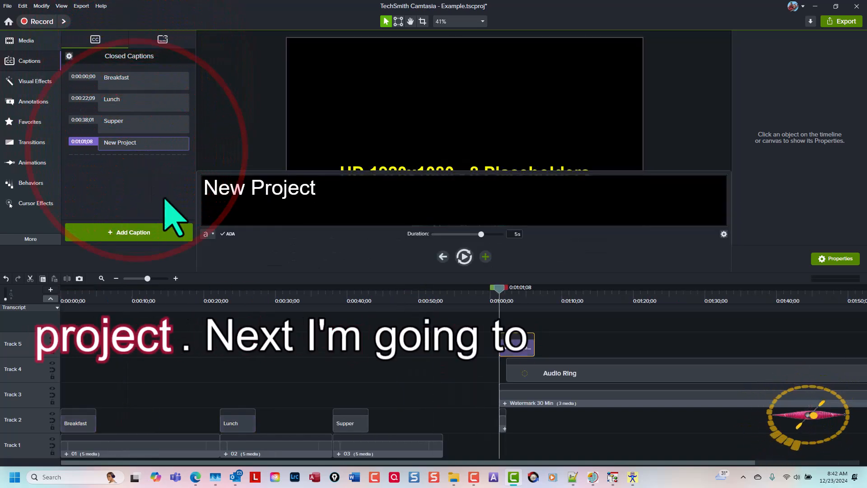
left_click(422, 360)
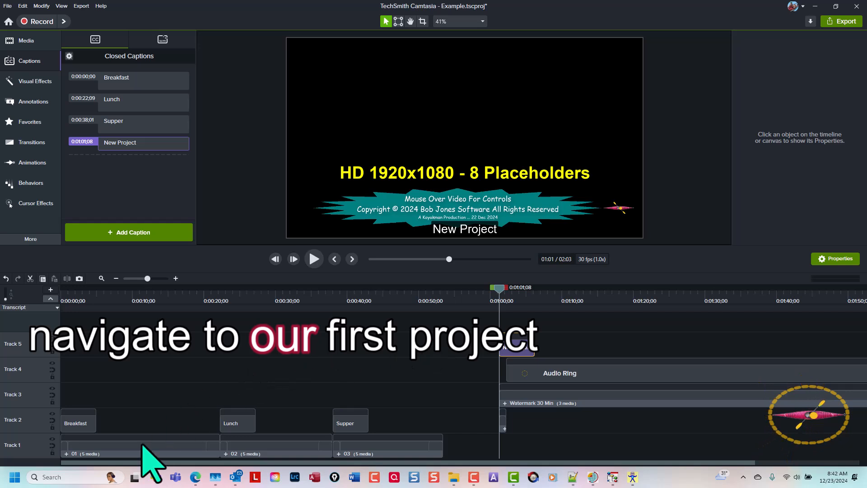
- Copy the timeline range from 0:00:07;25 to 0:00:19;01 within the Breakfast section
left_click(127, 77)
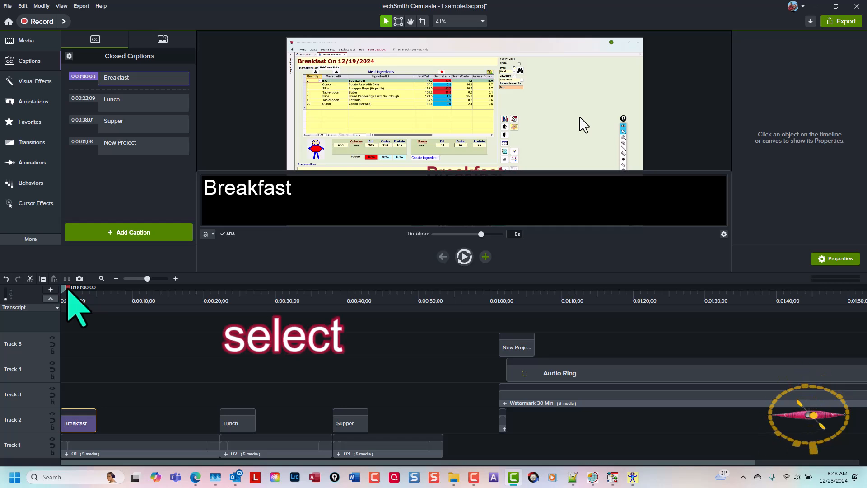
left_click_drag(67, 288, 226, 334)
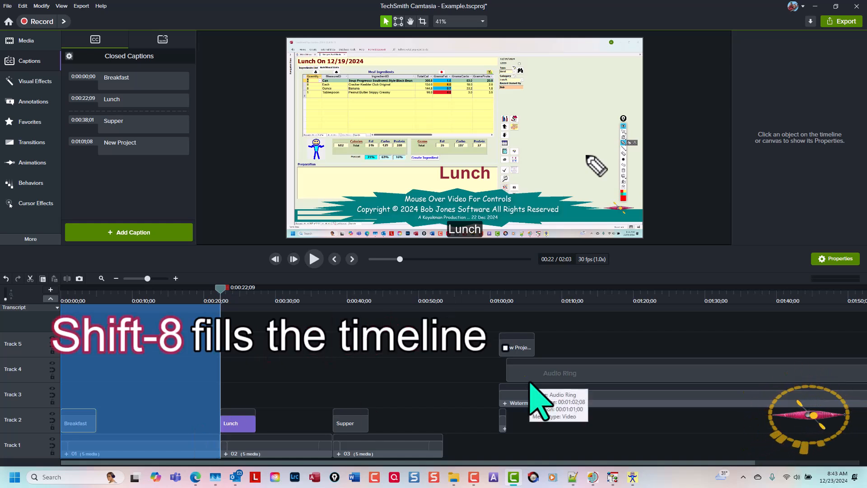
key("ctrl+shift+8")
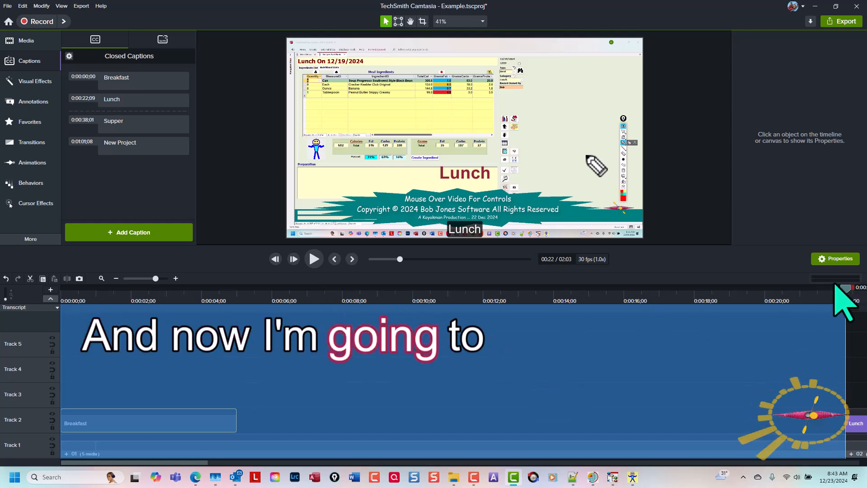
key("ctrl+Home")
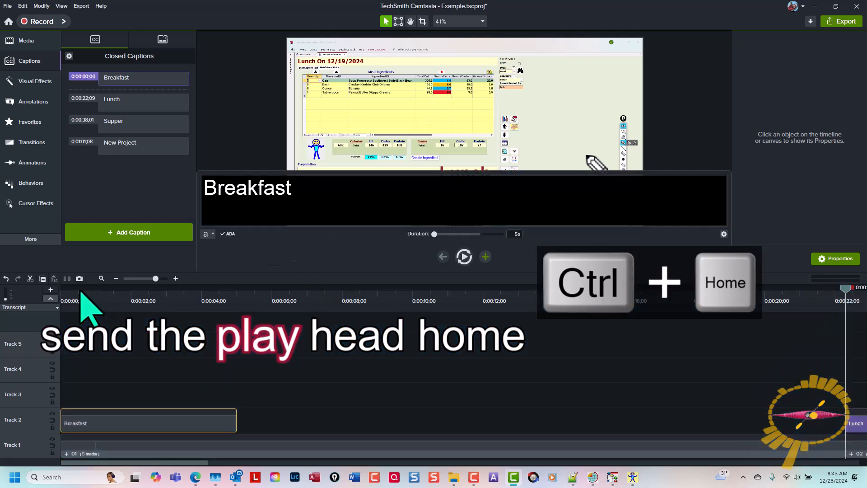
left_click_drag(72, 291, 158, 308)
left_click(223, 141)
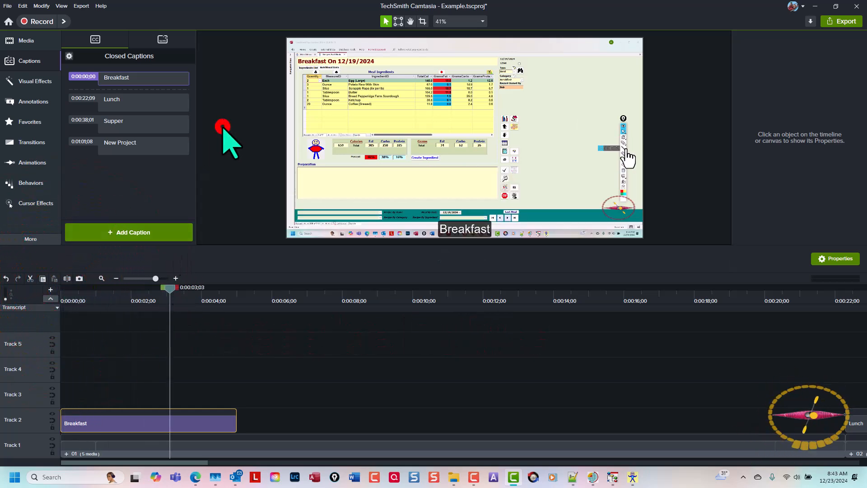
left_click_drag(170, 294, 369, 327)
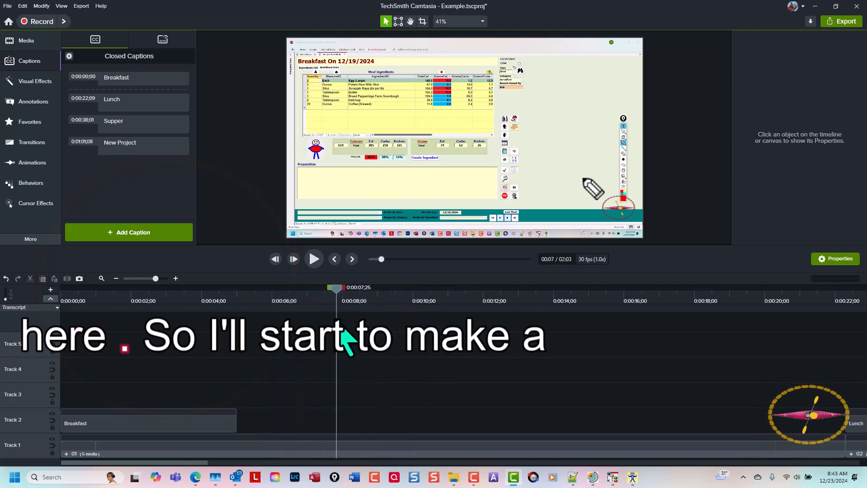
left_click_drag(344, 291, 738, 327)
mouse_move(602, 474)
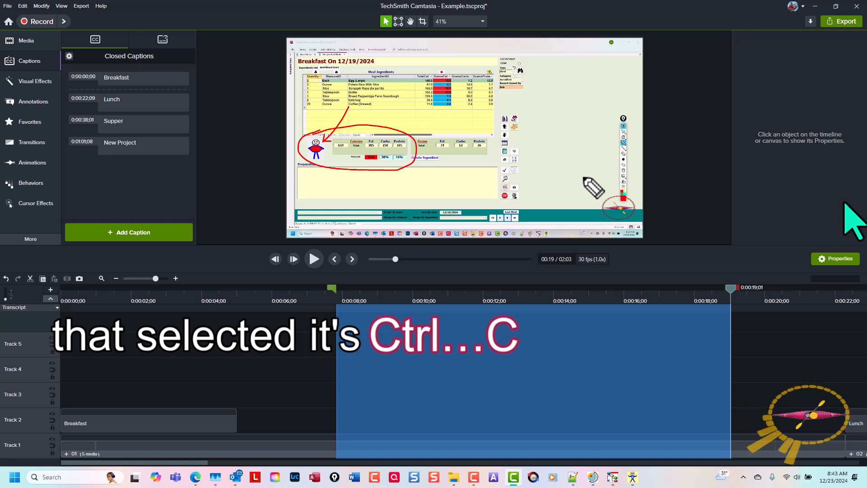
key("ctrl+c")
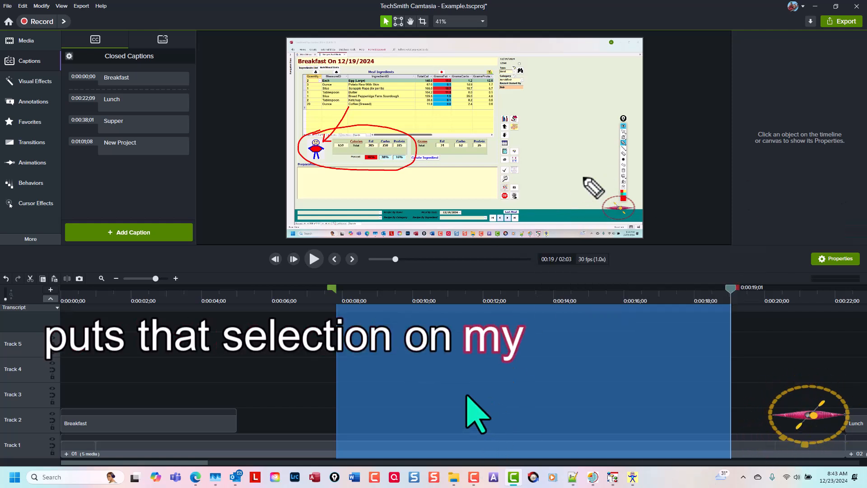
- Paste the copied Breakfast range onto Track 1 at the New Project caption and scrub through it to check
left_click(159, 144)
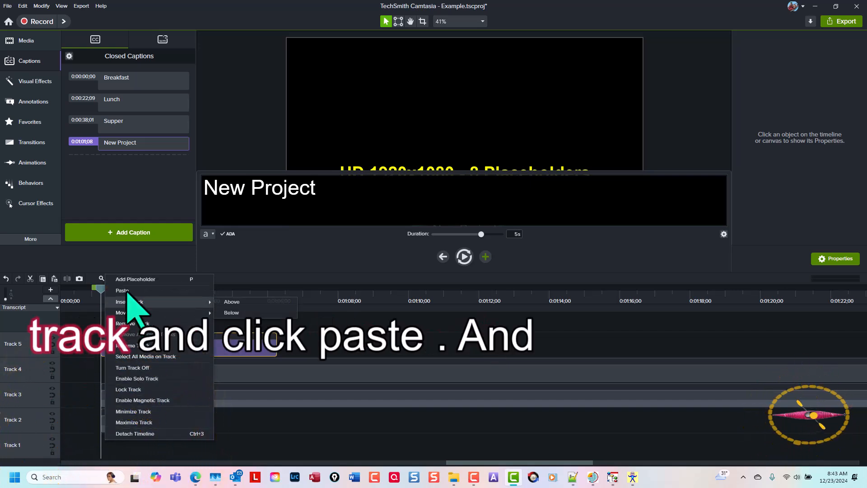
left_click(122, 290)
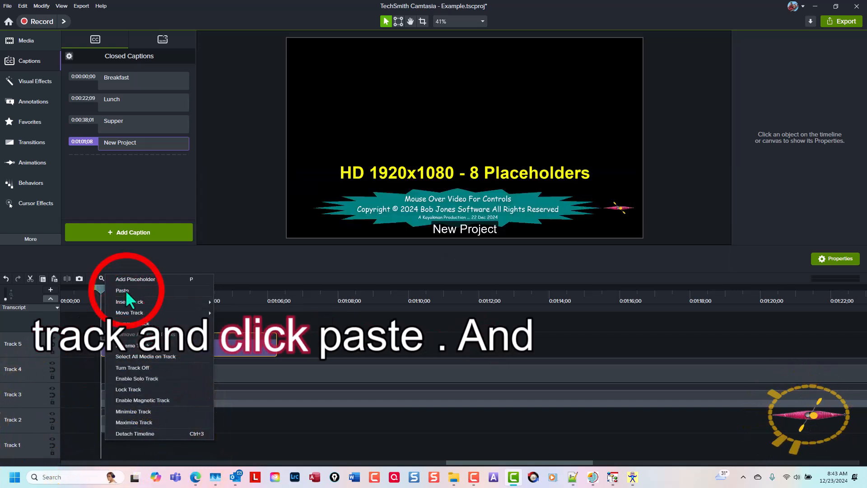
left_click(324, 446)
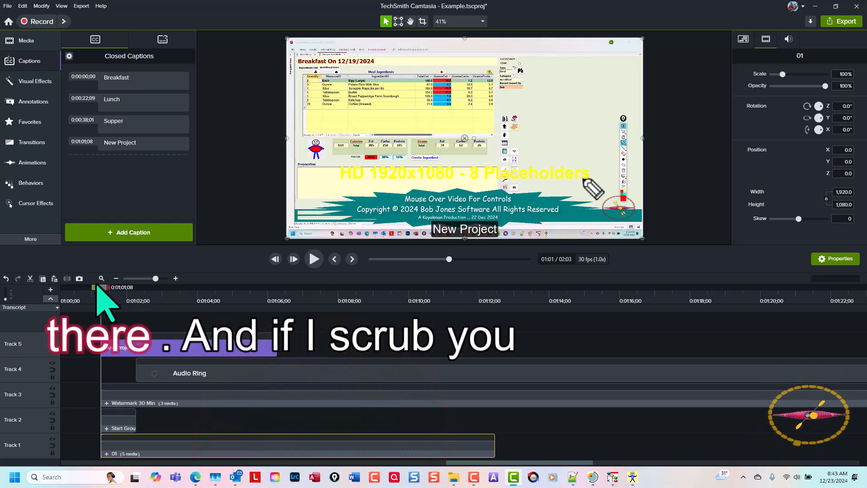
left_click_drag(101, 294, 225, 322)
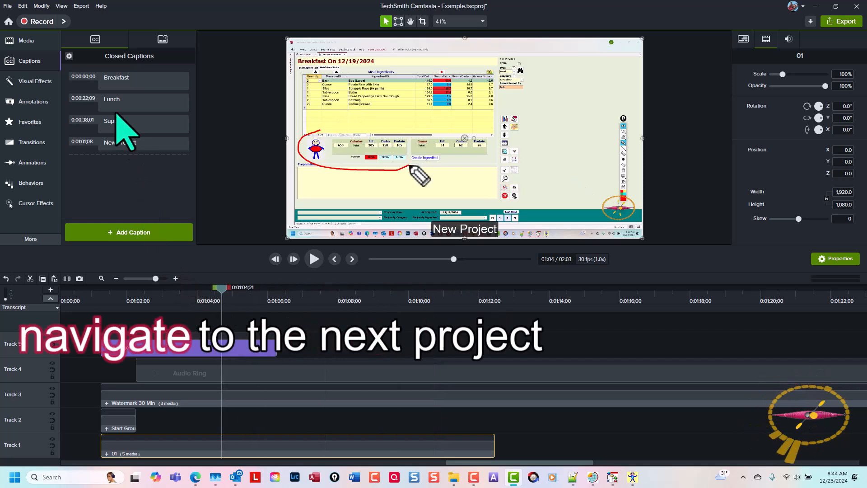
- Copy a range of the Lunch section lasting 0:00:10;10 and ending at 0:00:36;04
left_click(124, 101)
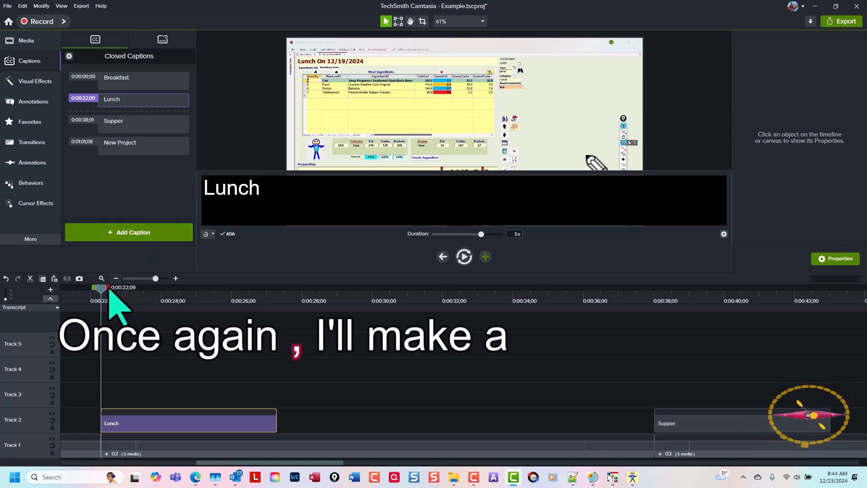
left_click_drag(108, 290, 656, 390)
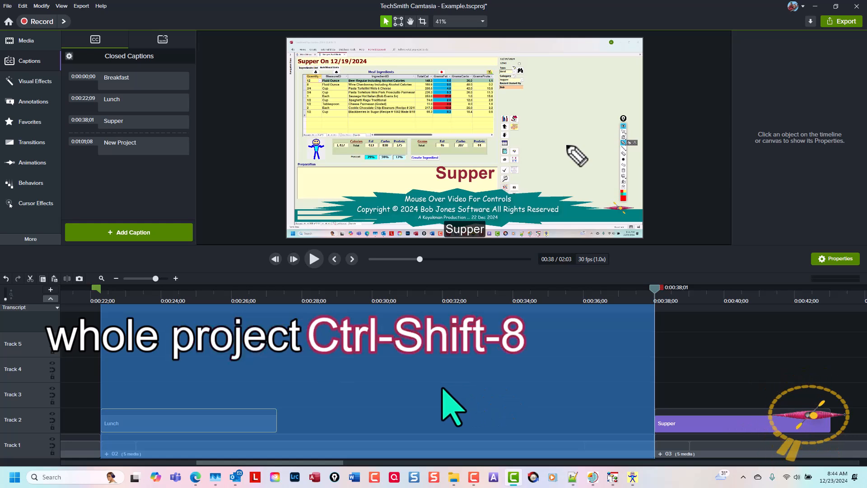
key("ctrl+shift+8")
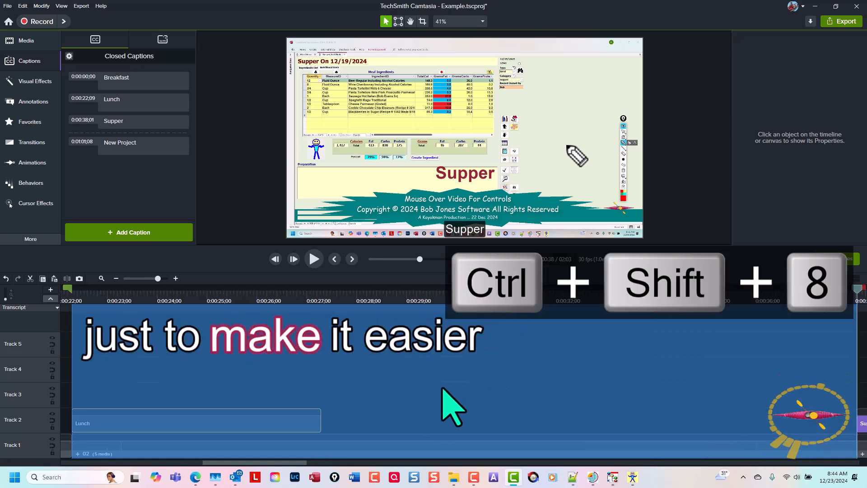
left_click_drag(100, 296, 770, 293)
left_click(222, 133)
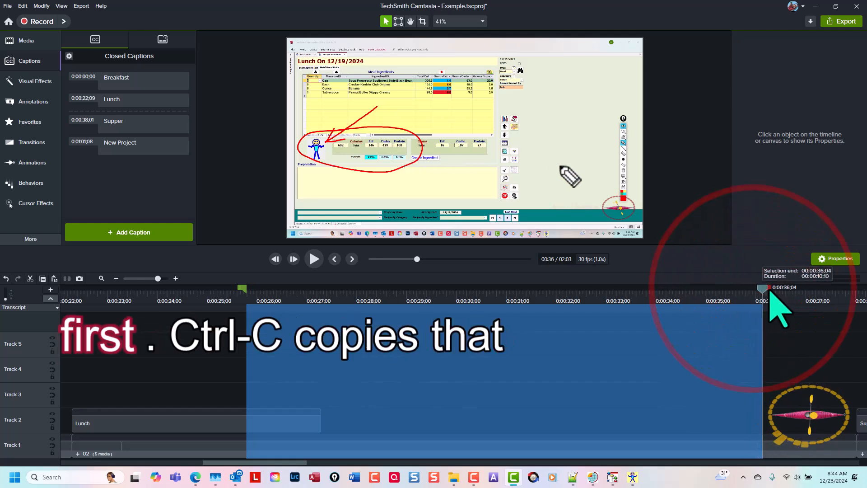
key("ctrl+c")
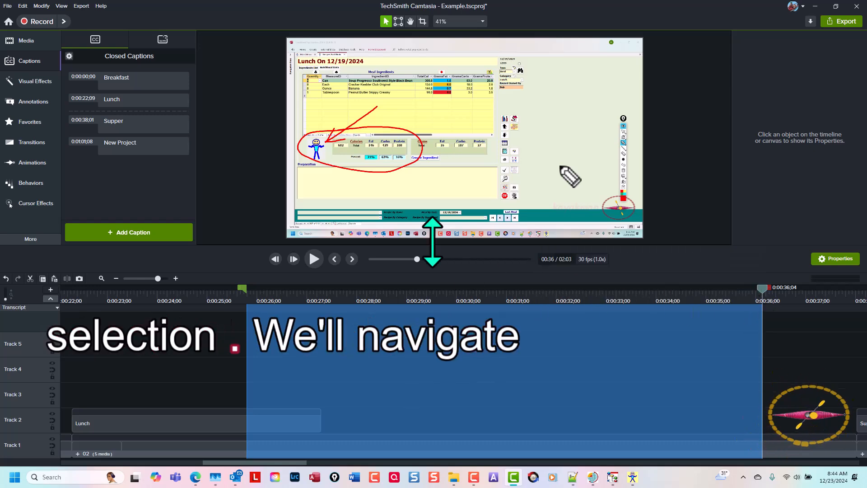
- Go to the New Project section and paste the copied Lunch range onto Track 1 after group 01
left_click(116, 147)
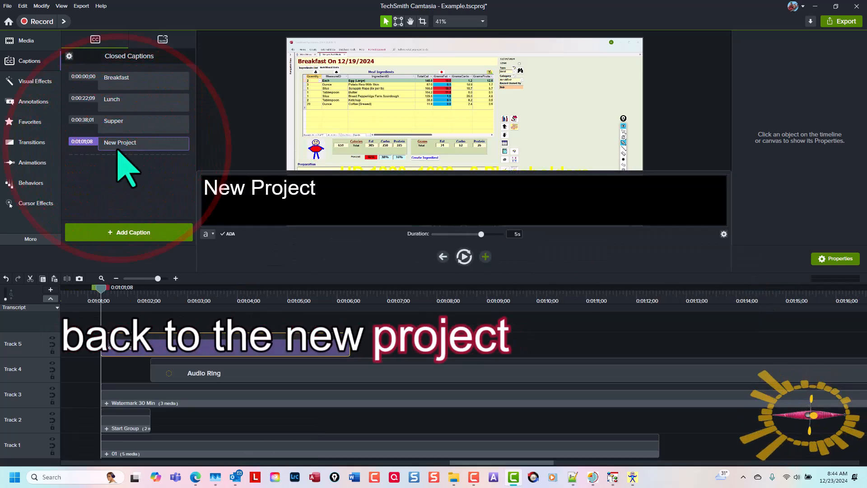
left_click(663, 446)
right_click(662, 446)
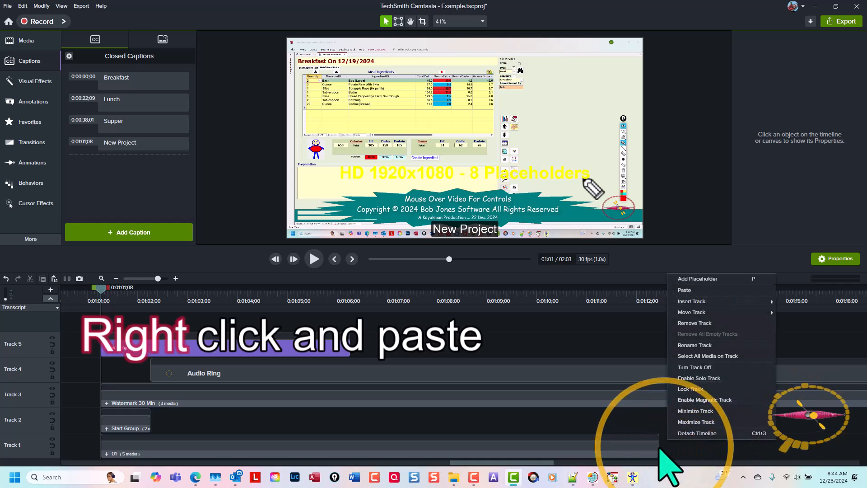
left_click(686, 290)
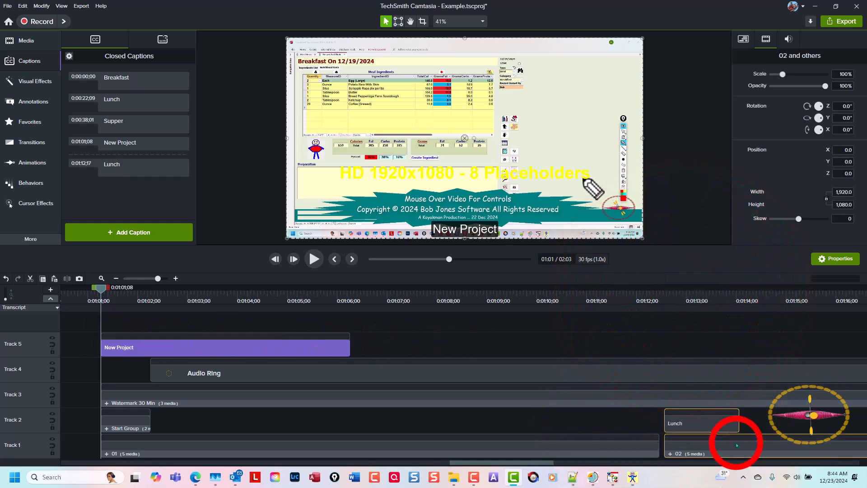
- Butt the pasted Lunch clips against the end of group 01 and delete the leftover Lunch caption from Track 2
left_click(720, 431)
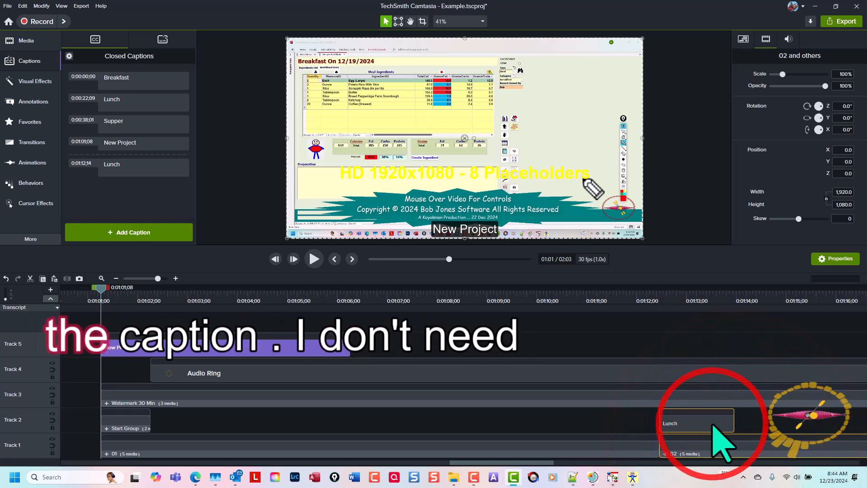
left_click(691, 427)
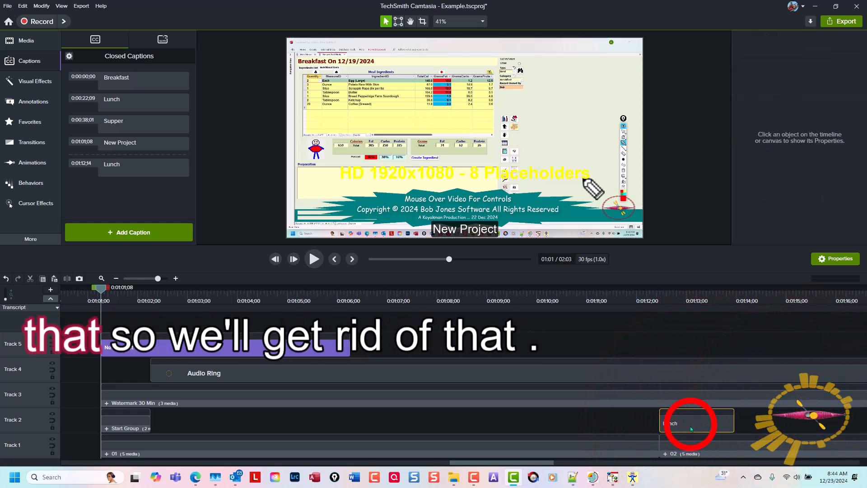
key("Delete")
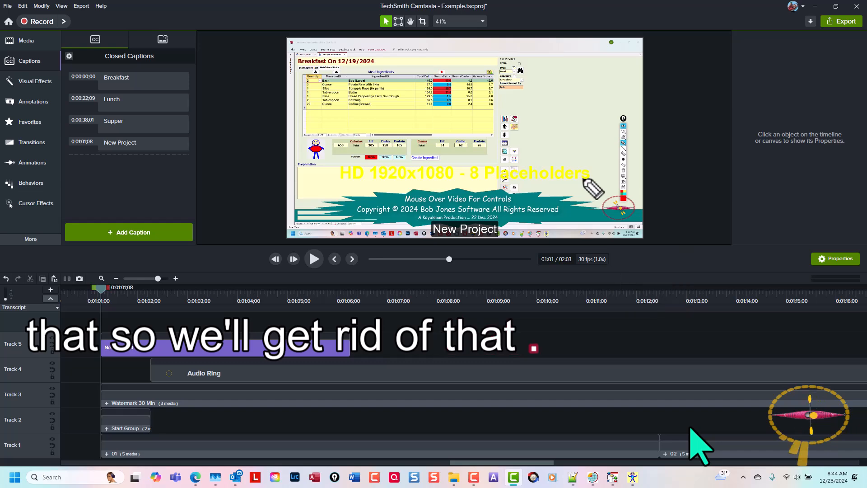
- Jump to the Supper caption, select the range from 0:00:38;01 to the end of group 03, and fit it to the timeline
left_click(156, 121)
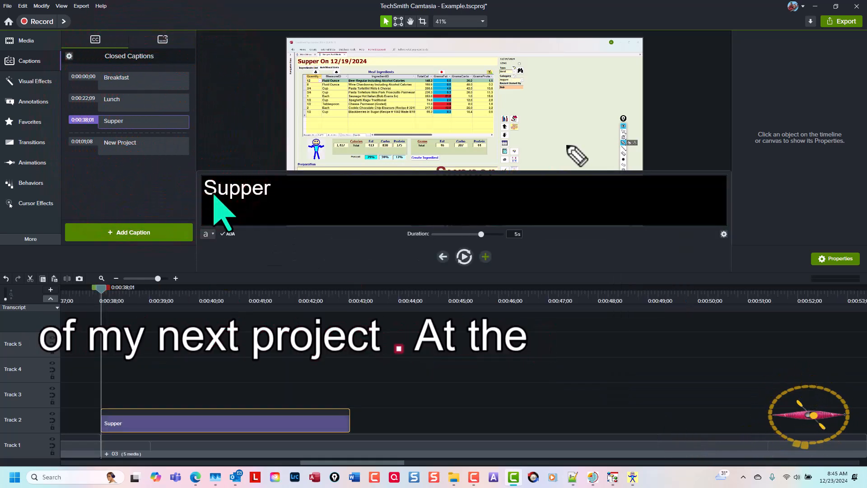
left_click(346, 371)
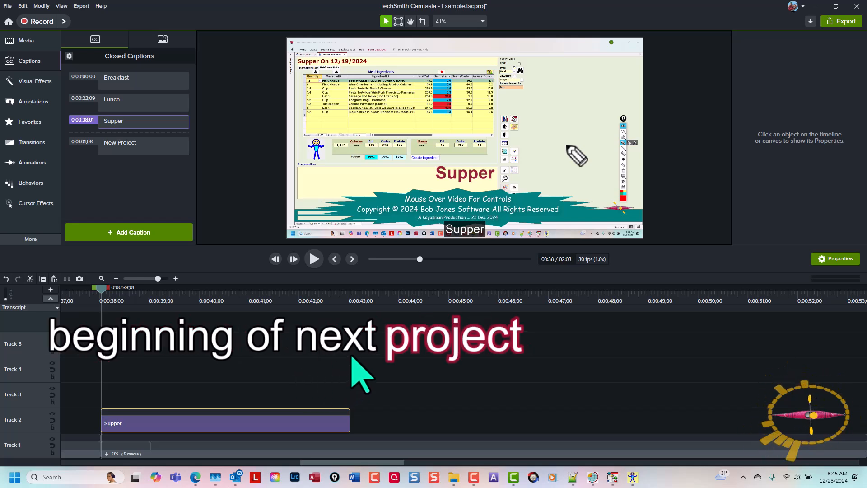
scroll(351, 357, "right", 2)
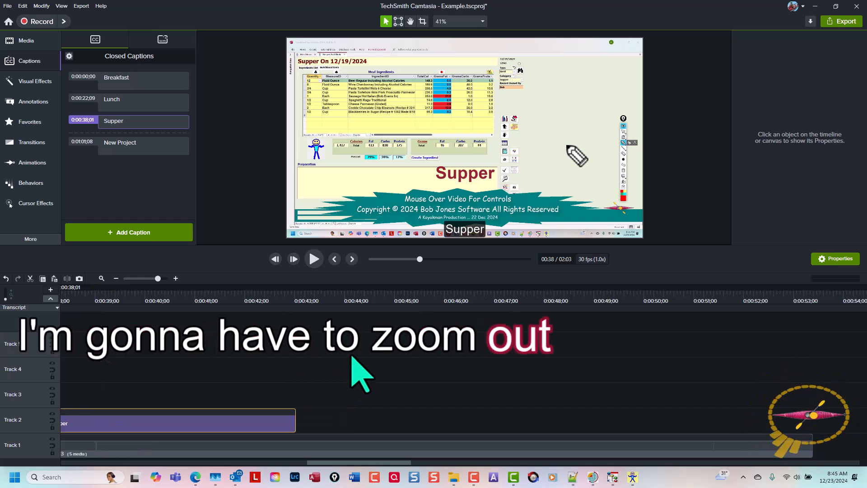
scroll(118, 352, "left", 3)
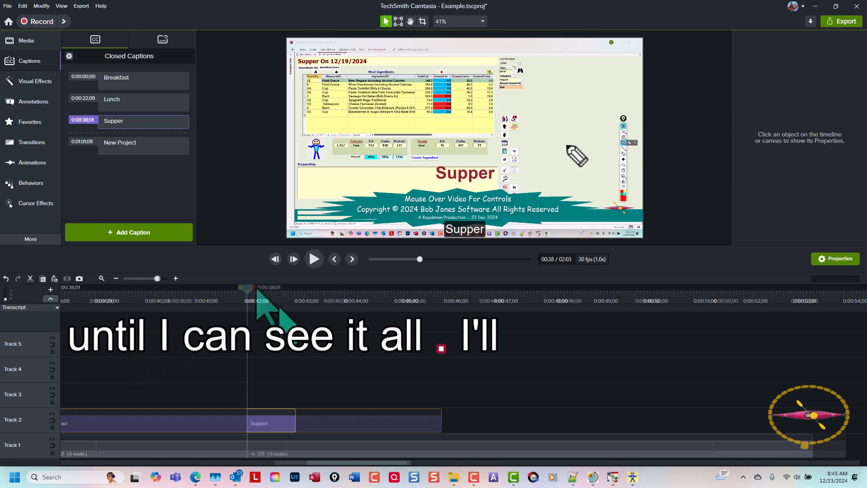
left_click_drag(247, 294, 650, 291)
left_click_drag(691, 367, 852, 390)
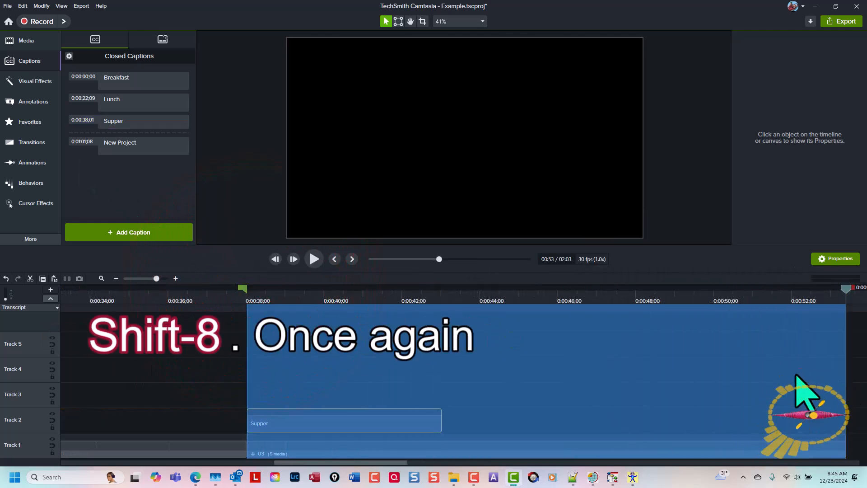
key("ctrl+shift+8")
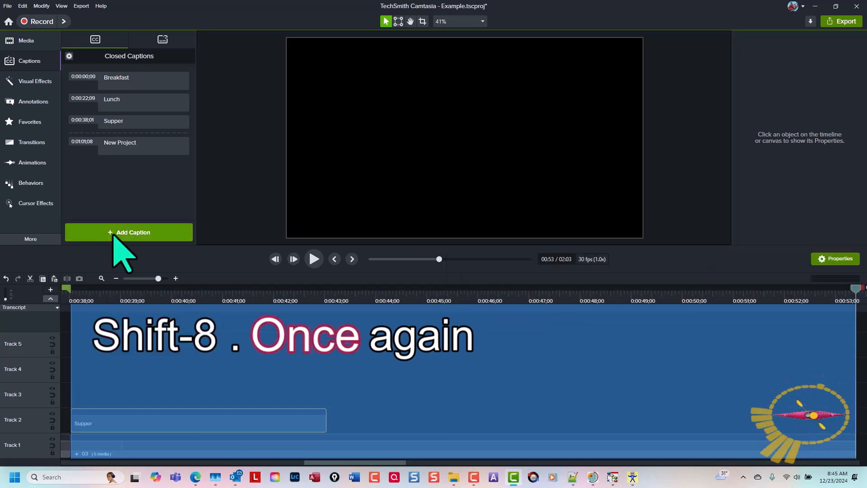
- Copy the Supper section range from just after its opening titles to 0:00:51;18
left_click(102, 293)
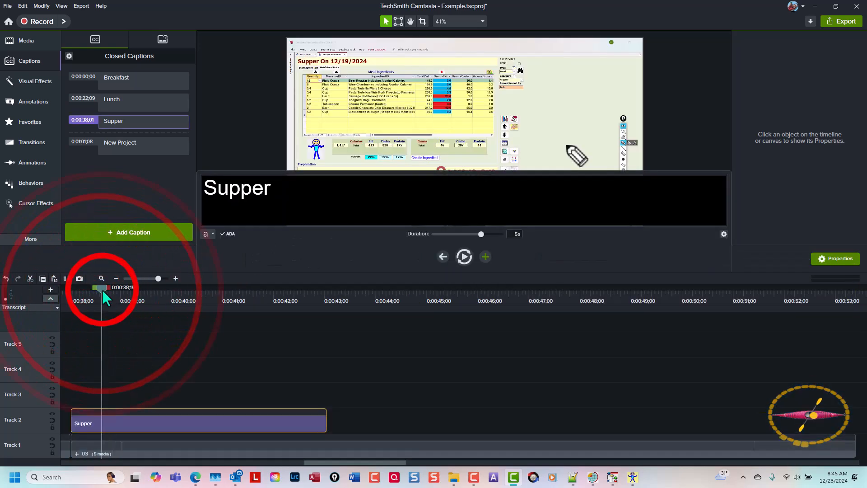
left_click_drag(103, 292, 228, 299)
left_click(242, 160)
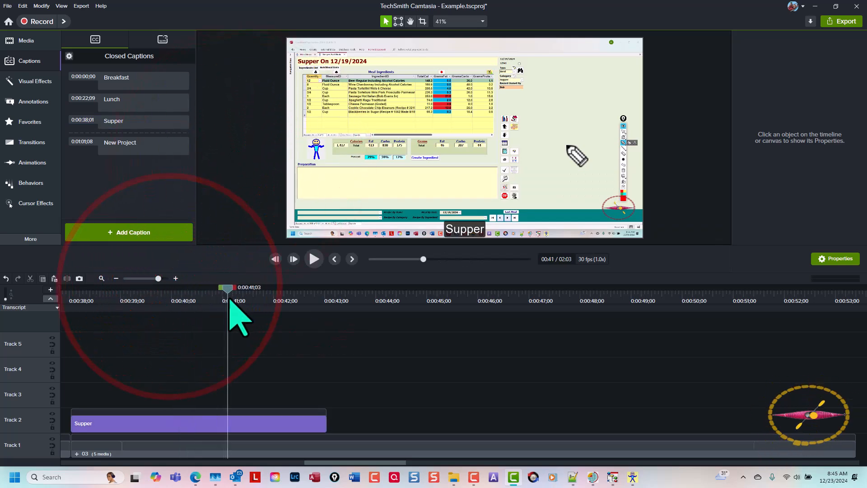
mouse_move(281, 311)
left_mouse_down()
mouse_move(329, 316)
mouse_move(269, 308)
mouse_move(319, 310)
mouse_move(512, 358)
mouse_move(774, 373)
left_mouse_up()
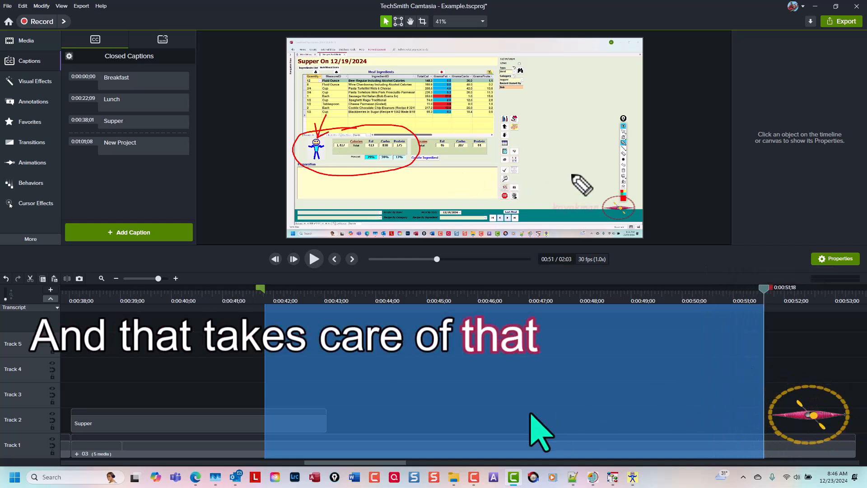
key("ctrl+c")
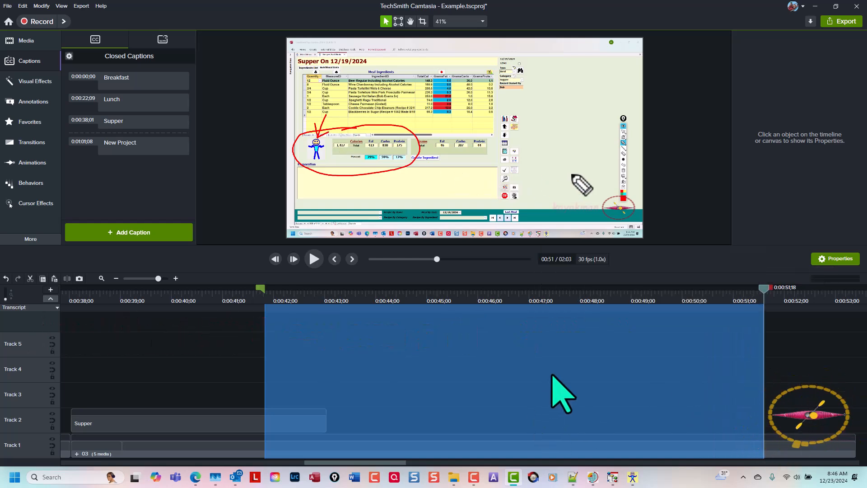
- Go to the New Project section and paste the copied Supper range onto Track 1 after group 02
left_click(154, 145)
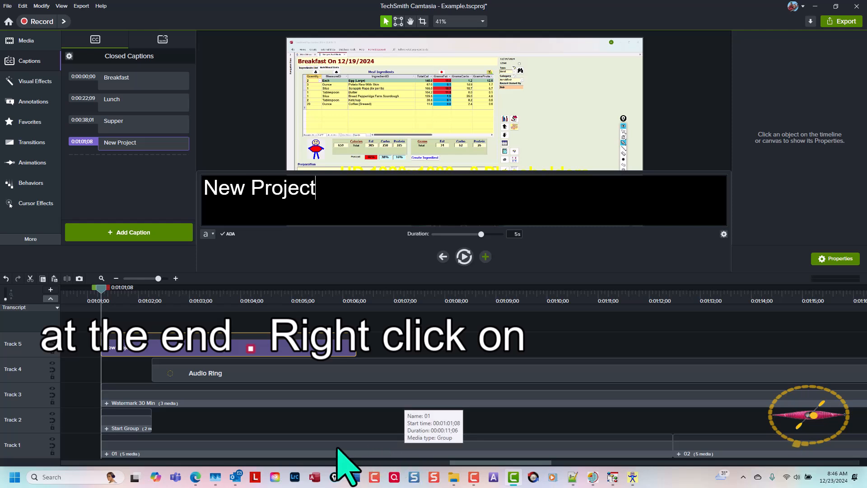
key("ctrl+End")
right_click(293, 450)
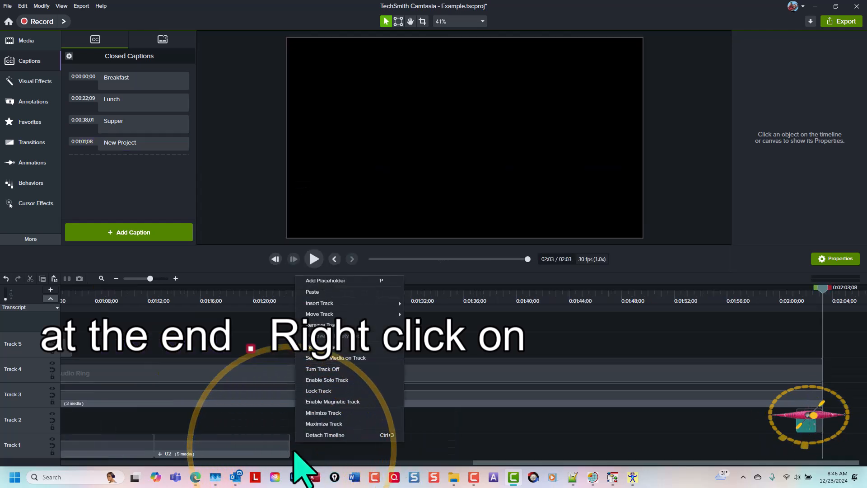
left_click(335, 293)
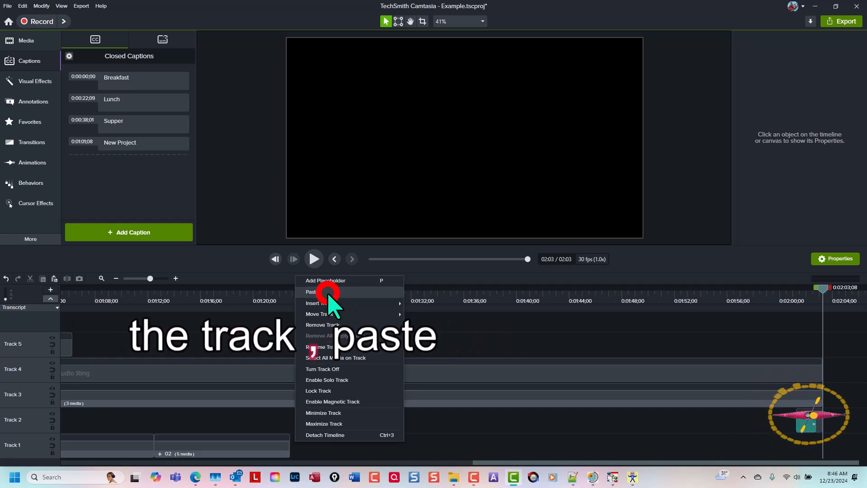
- Delete the leftover Supper caption from Track 2 and butt group 03 against the end of group 02
left_click(355, 416)
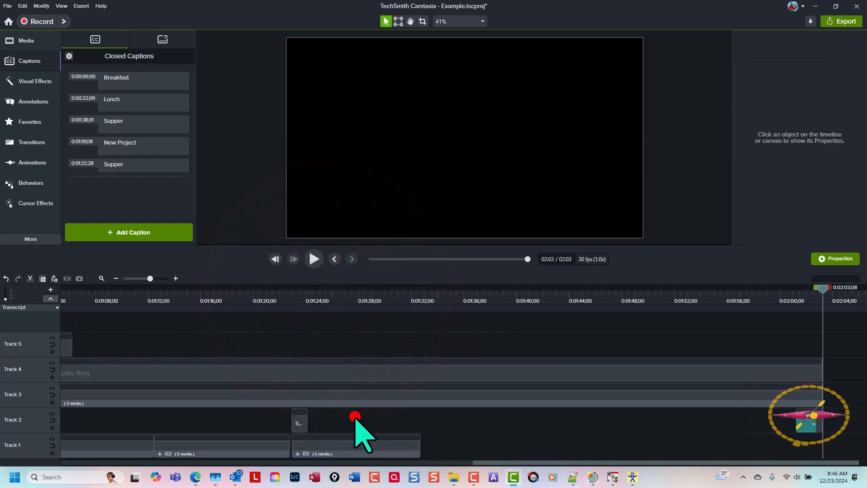
left_click(300, 424)
key("Delete")
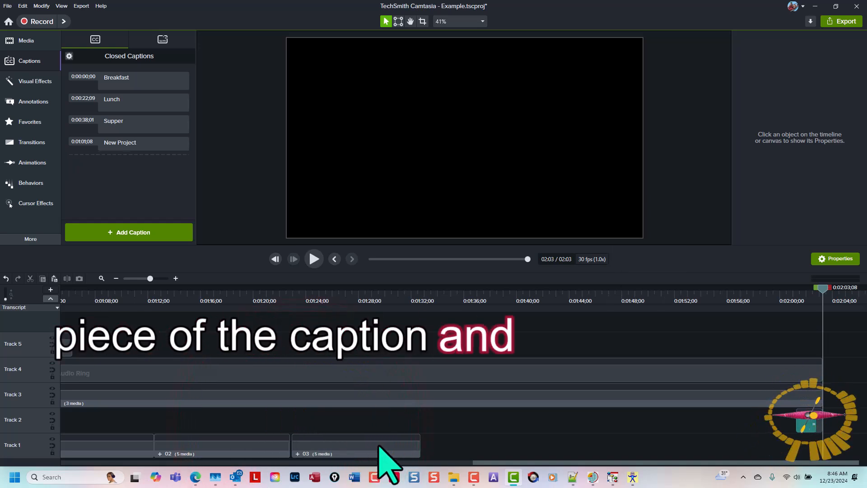
mouse_move(377, 445)
left_mouse_down()
mouse_move(360, 445)
mouse_move(368, 456)
left_mouse_up()
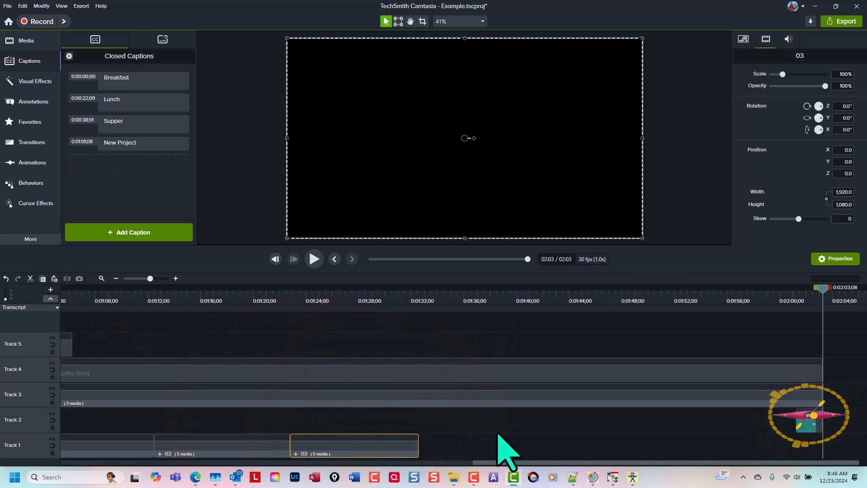
- Scrub through the assembled New Project clips to check them and return the playhead to 0:01:01;08
scroll(499, 434, "left", 3)
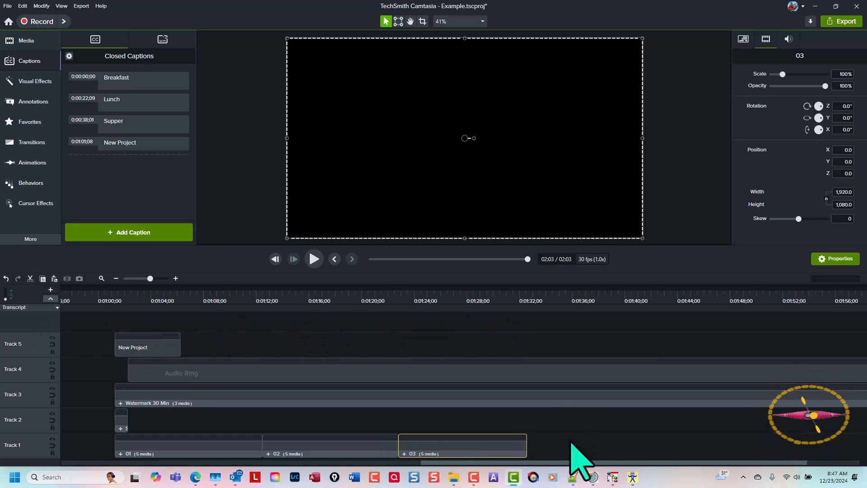
mouse_move(113, 294)
left_mouse_down()
mouse_move(116, 316)
mouse_move(124, 299)
mouse_move(154, 299)
mouse_move(271, 340)
mouse_move(287, 327)
mouse_move(421, 354)
mouse_move(487, 353)
mouse_move(295, 361)
left_mouse_up()
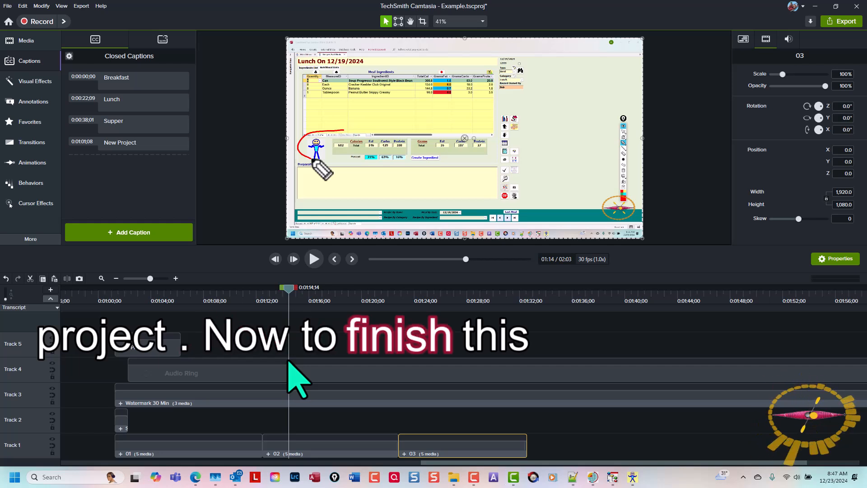
left_click(338, 258)
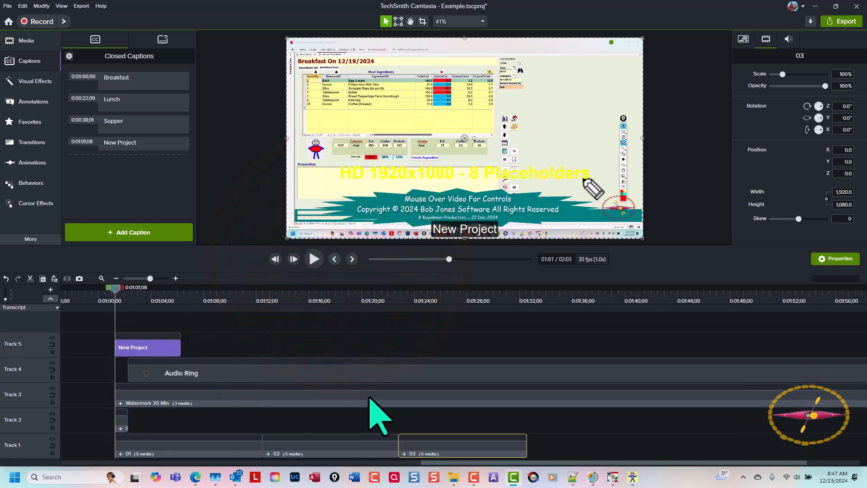
- Select from the New Project start to the timeline's end, fit that range to the timeline, and clear the selection
key("ctrl+shift+End")
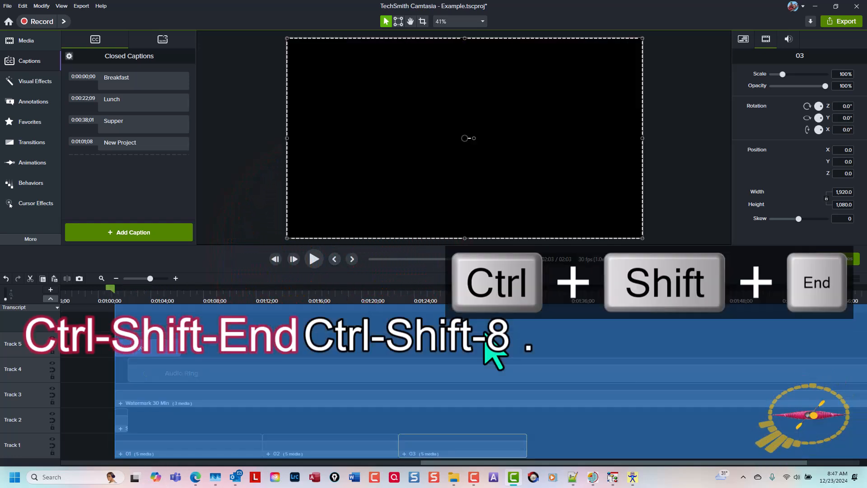
key("ctrl+shift+8")
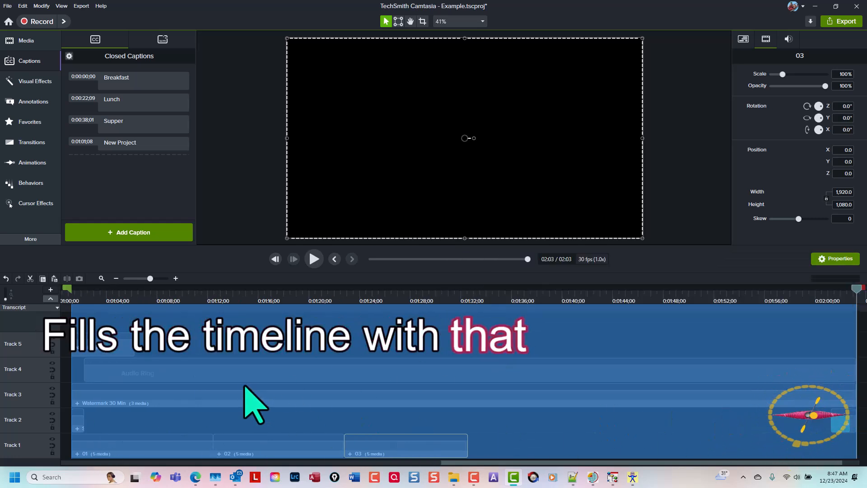
key("ctrl+shift+d")
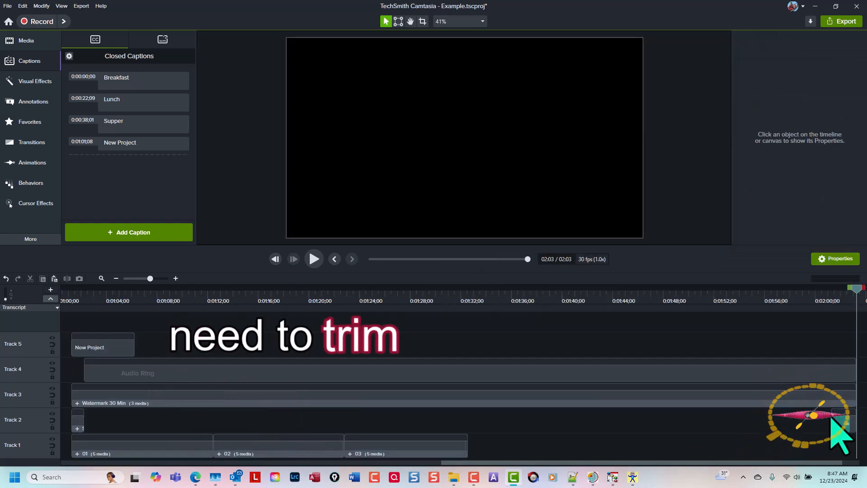
- Trim the Audio Ring and Watermark 30 Min items together so both finish at the end of group 03
left_click_drag(794, 414, 794, 372)
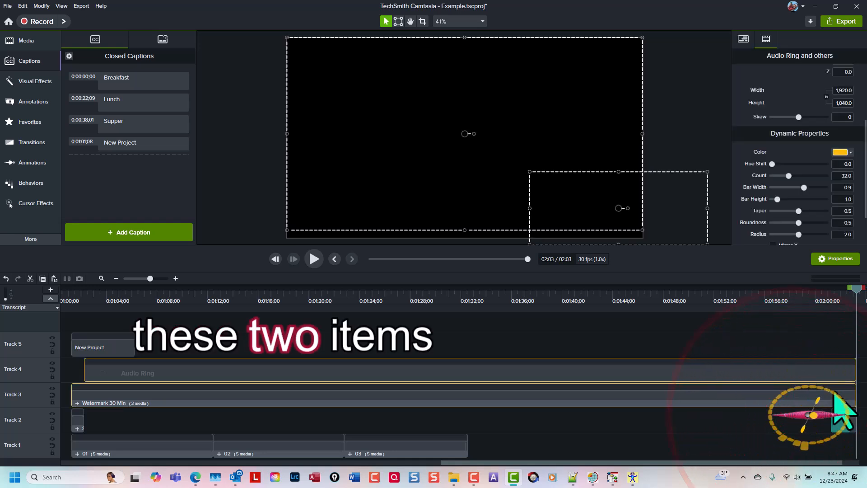
left_click_drag(853, 396, 467, 398)
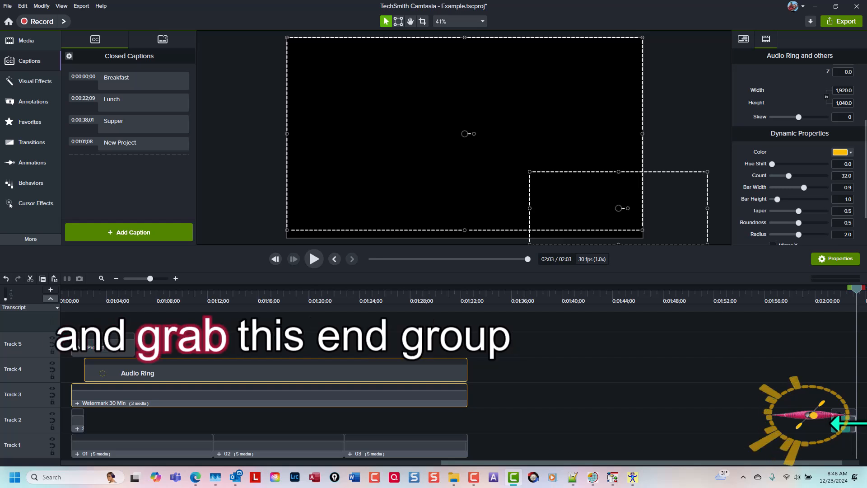
- Move the end group on Track 2 to finish with group 03 and check the frame at 0:01:32;16
left_click(813, 424)
left_click_drag(812, 426, 465, 425)
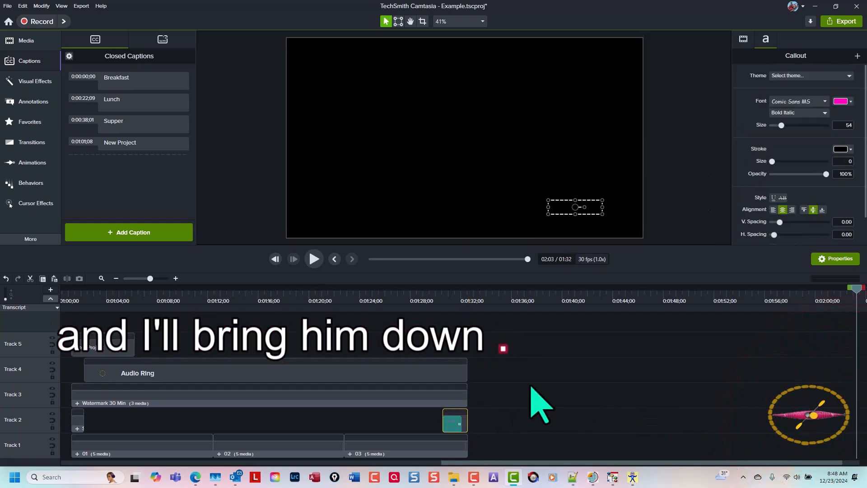
key("ctrl+End")
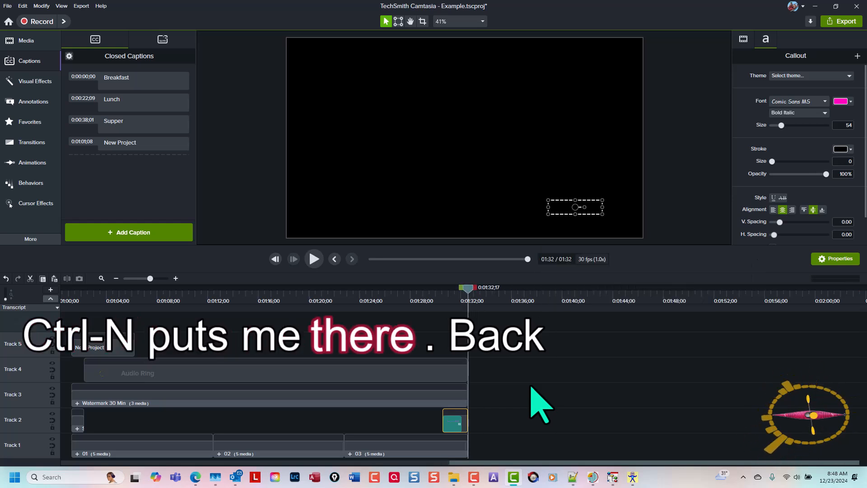
key("comma")
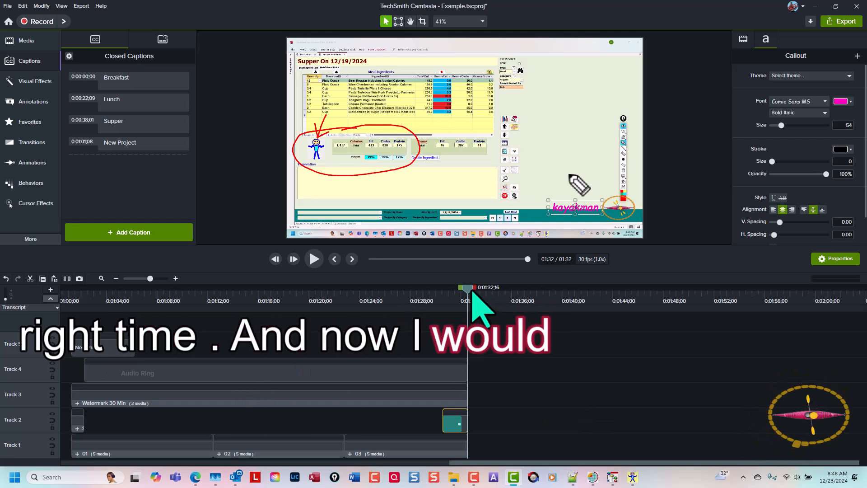
- Scrub back toward the New Project start and open the Start Group on Track 2 for editing
mouse_move(471, 292)
left_mouse_down()
mouse_move(332, 329)
mouse_move(226, 298)
left_mouse_up()
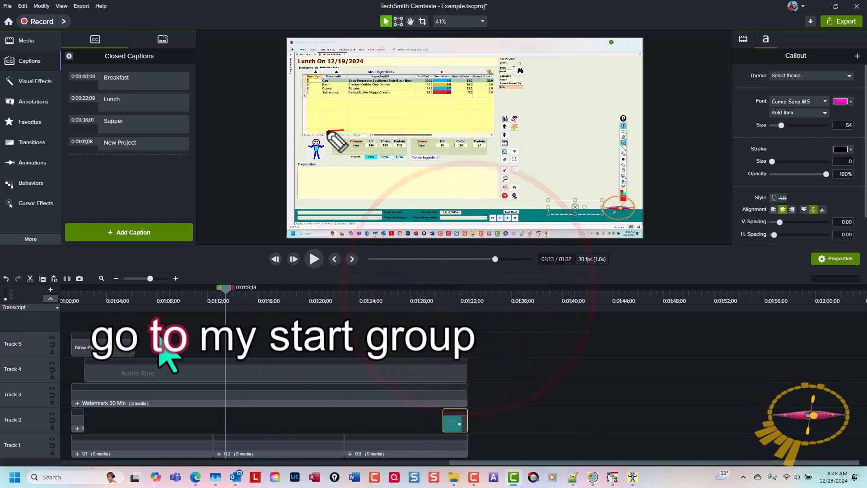
left_click(77, 421)
key("ctrl+shift+g")
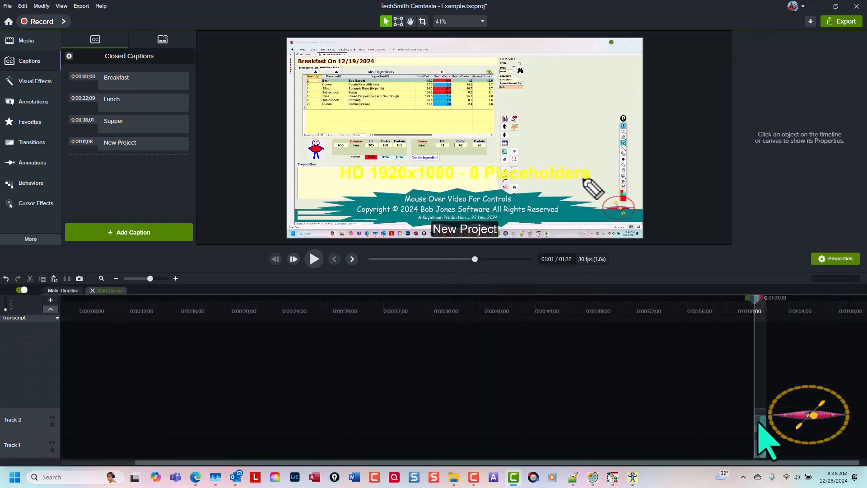
- Replace the placeholder text in the Start Group's Title Box with "Combined" and return to the main timeline
left_click(760, 422)
key("ctrl+shift+g")
key("ctrl+shift+9")
left_click(763, 424)
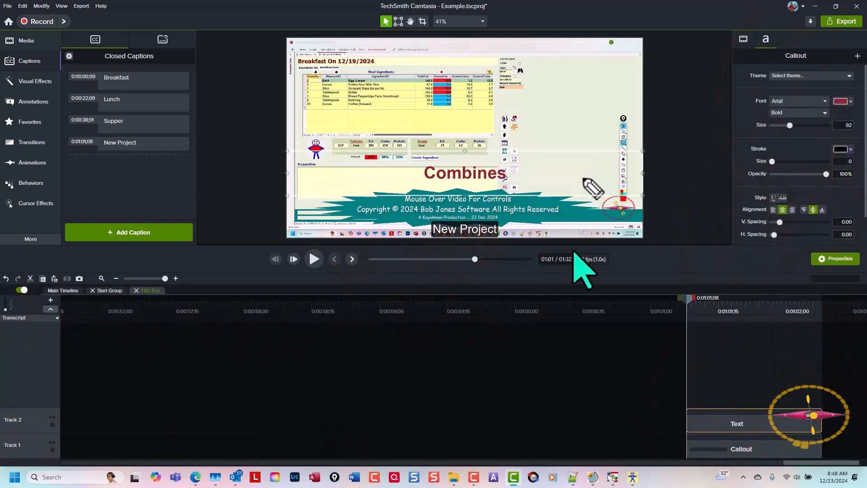
key("ctrl+shift+u")
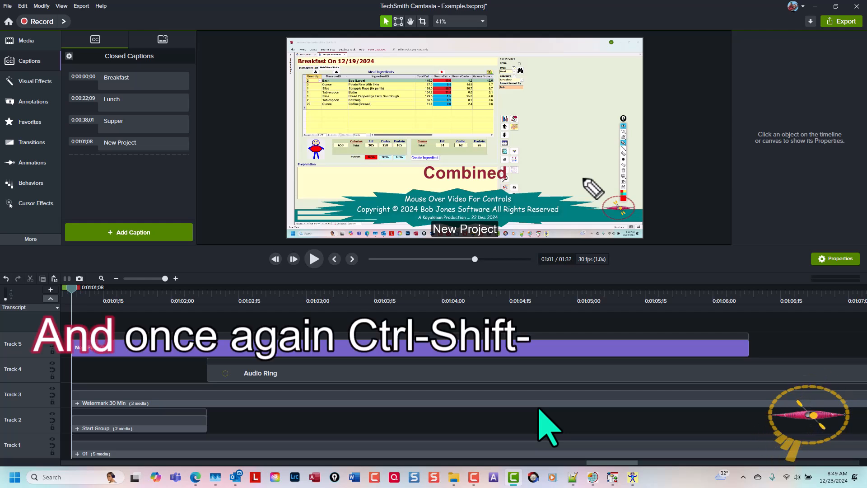
- Fit the New Project section to the timeline, clear its selection, and scrub back through the section to 0:01:04;29
key("ctrl+shift+End")
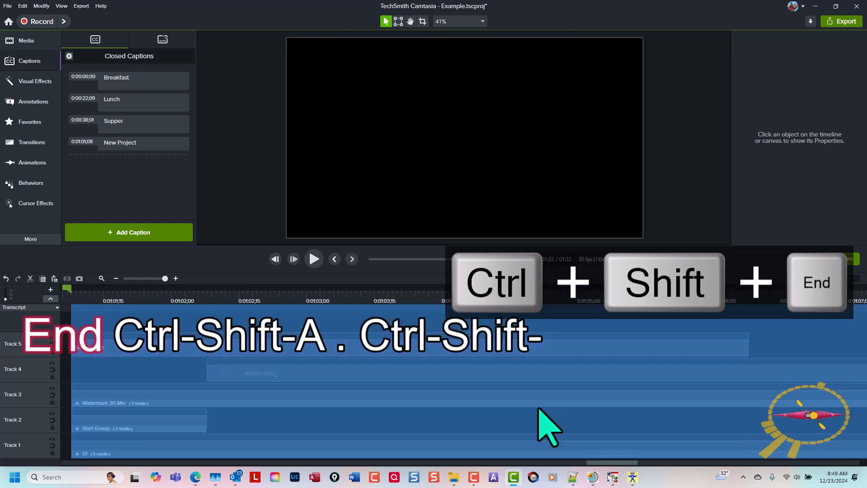
key("ctrl+shift+8")
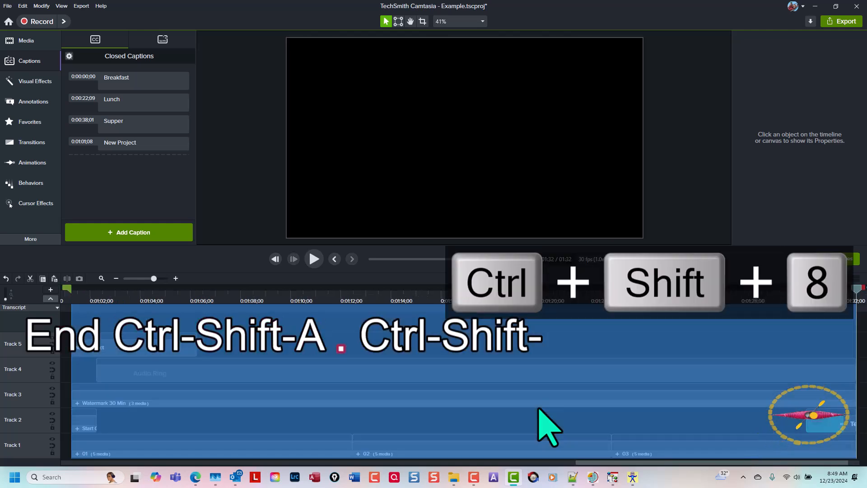
key("ctrl+shift+d")
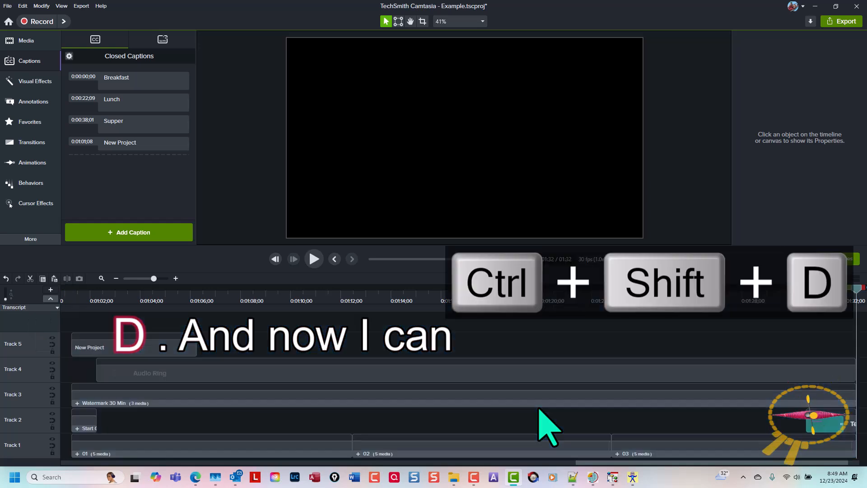
left_click_drag(855, 287, 290, 287)
left_click_drag(252, 380, 139, 380)
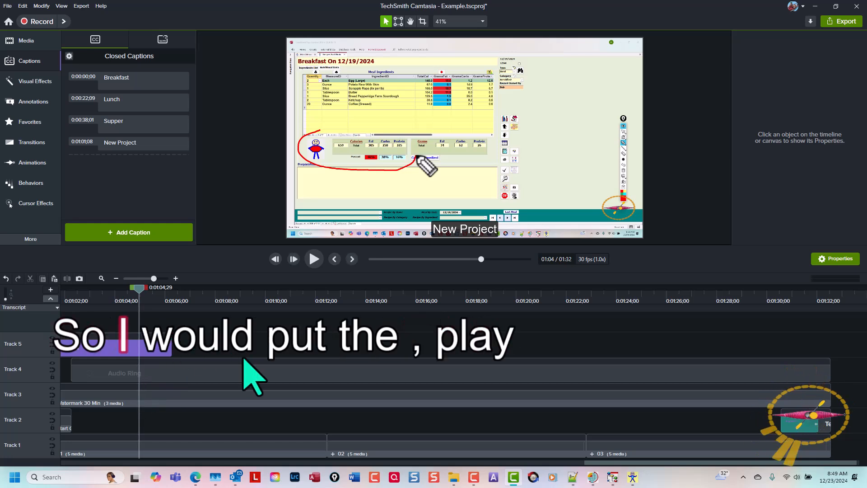
- Select the range from the New Project start to the timeline's end and open the export settings for that selection
left_click(335, 259)
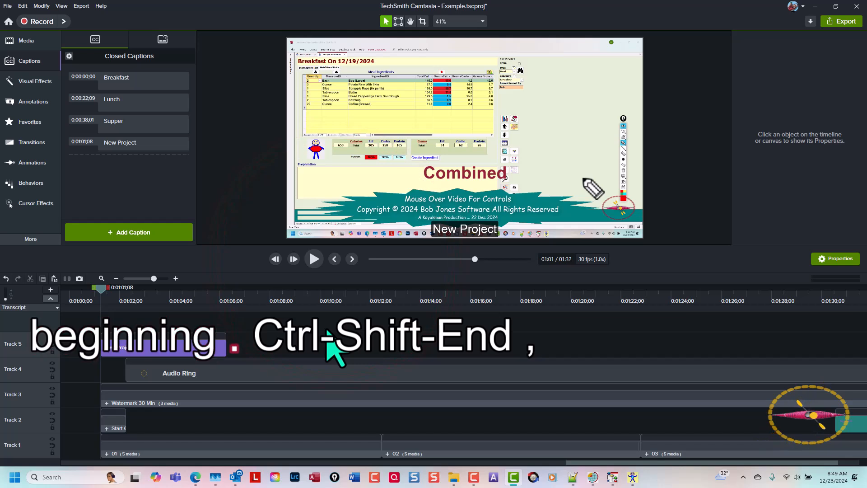
key("ctrl+shift+End")
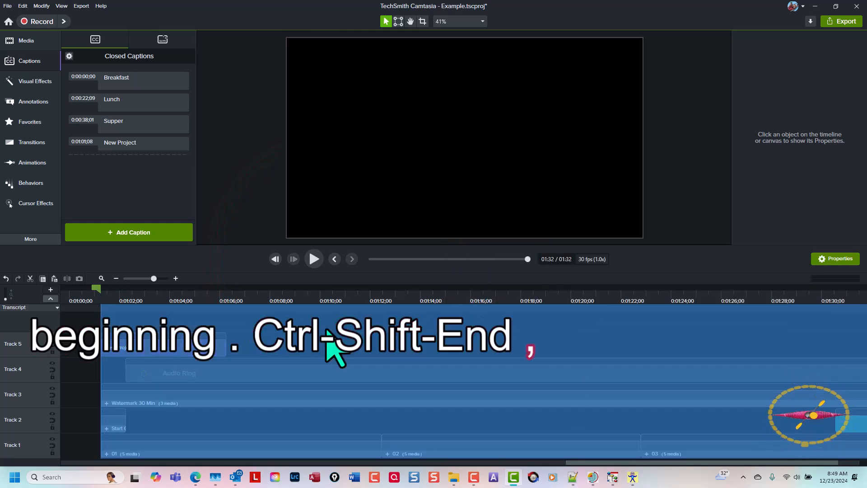
right_click(305, 426)
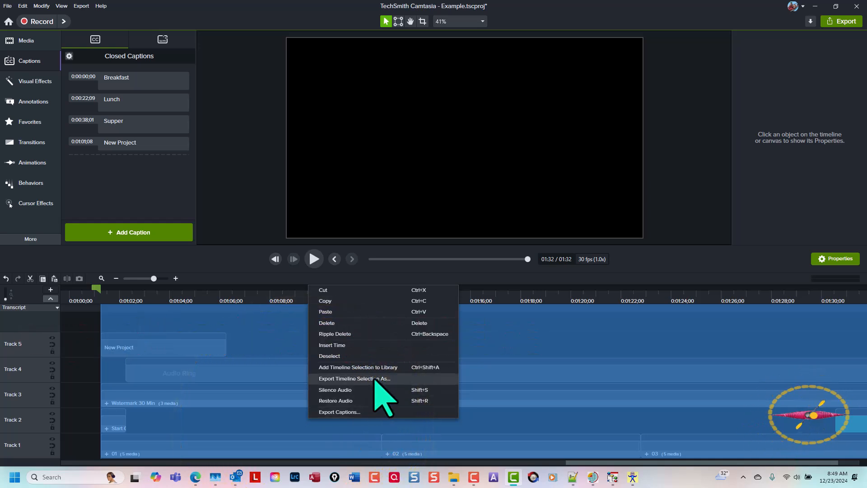
left_click(374, 378)
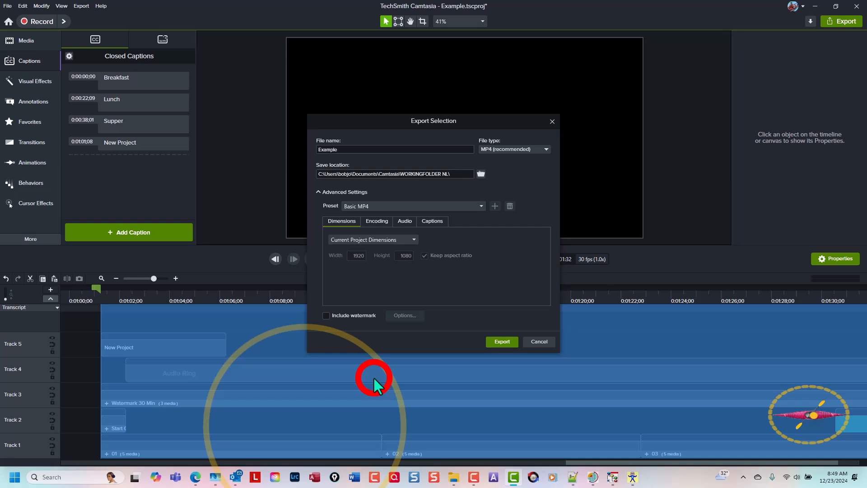
- Export the selection as an MP4 named "Example Combines", continuing without closed captions, and open the exported video for viewing
left_click(348, 149)
left_click(501, 342)
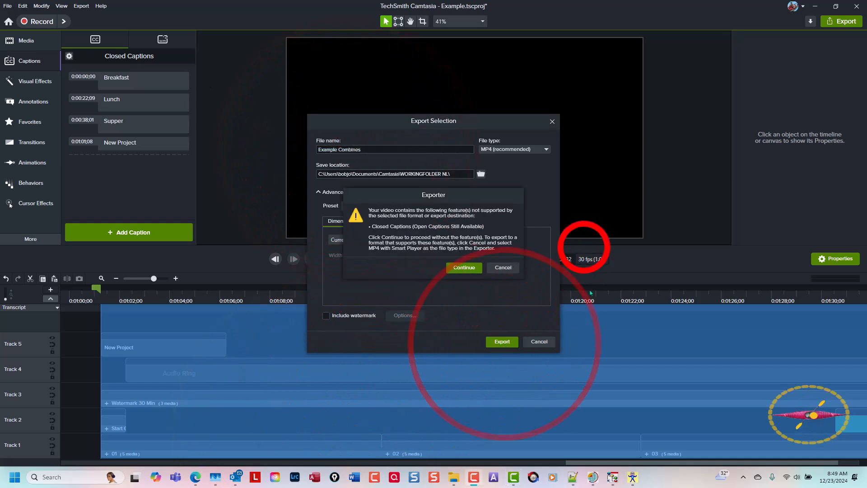
left_click(463, 268)
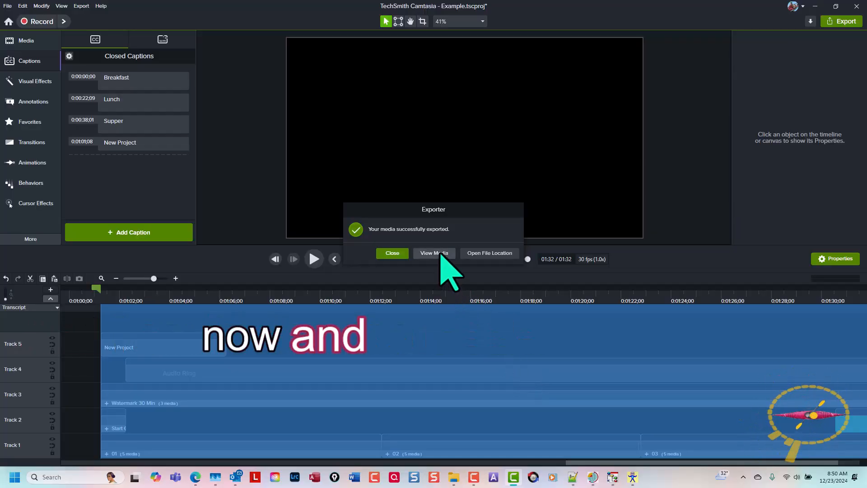
left_click(440, 254)
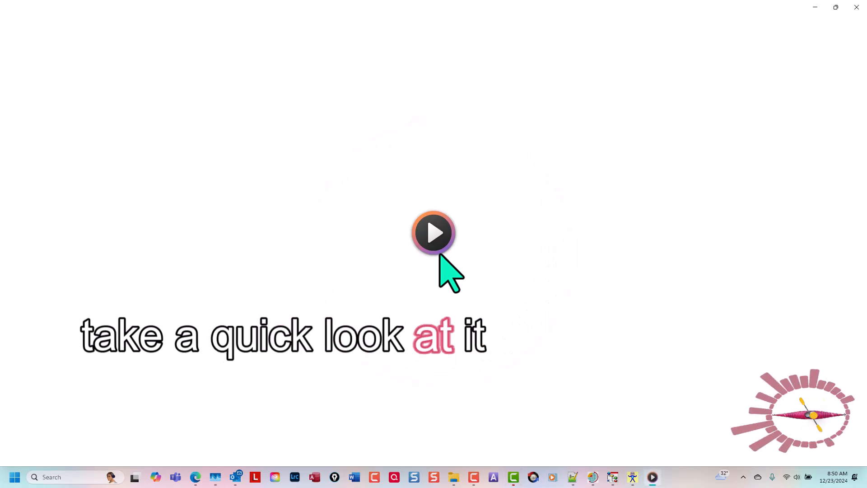